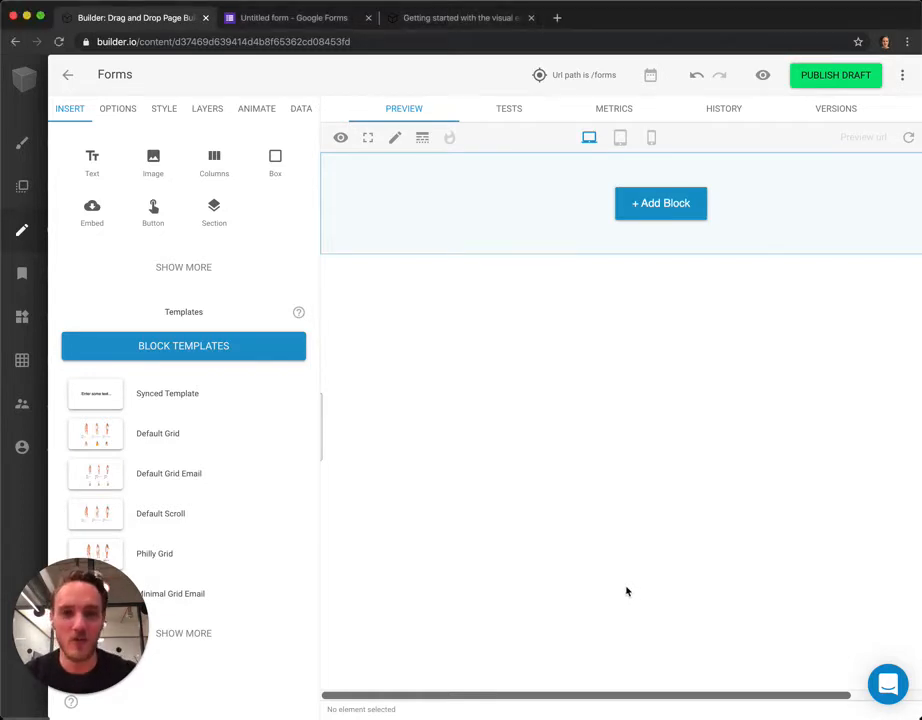
Step: Switch to Google Forms and copy the shareable link of "My great form"
{"action": "key", "text": "ctrl+Tab"}
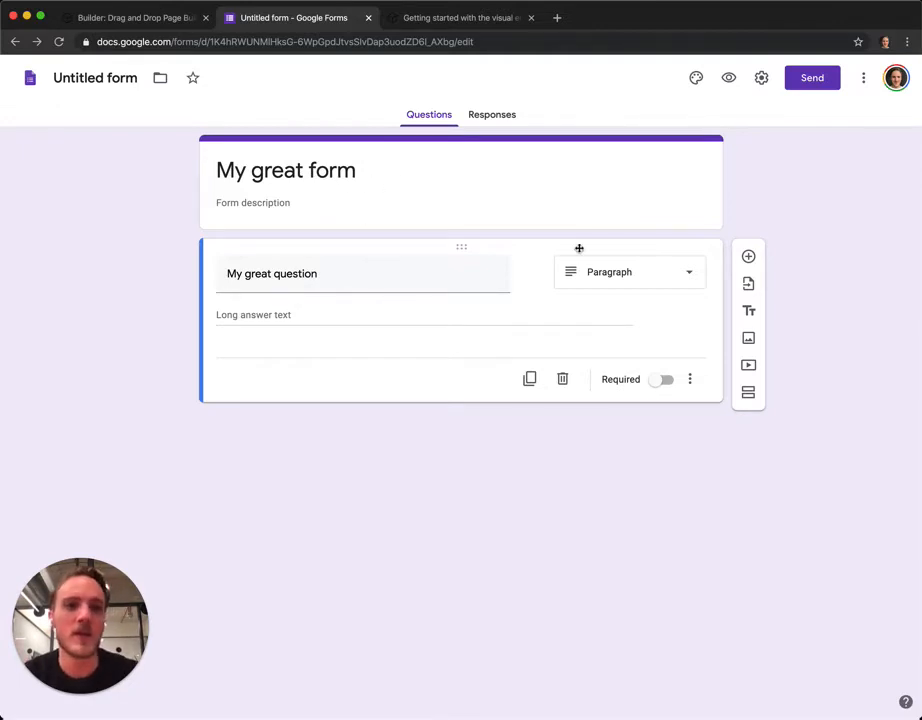
{"action": "left_click", "coordinate": [815, 80]}
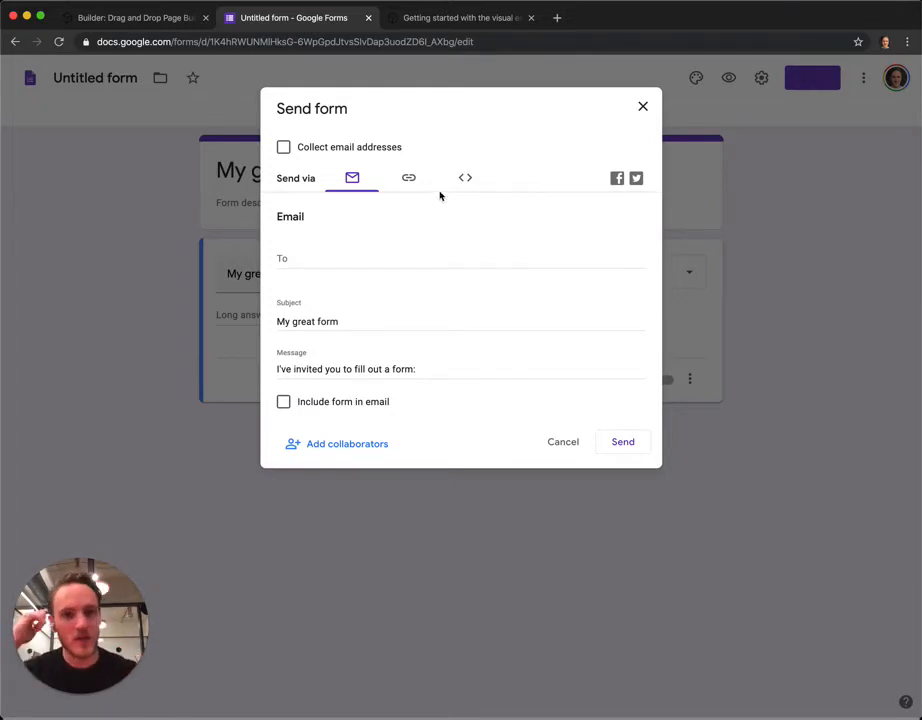
{"action": "left_click", "coordinate": [409, 177]}
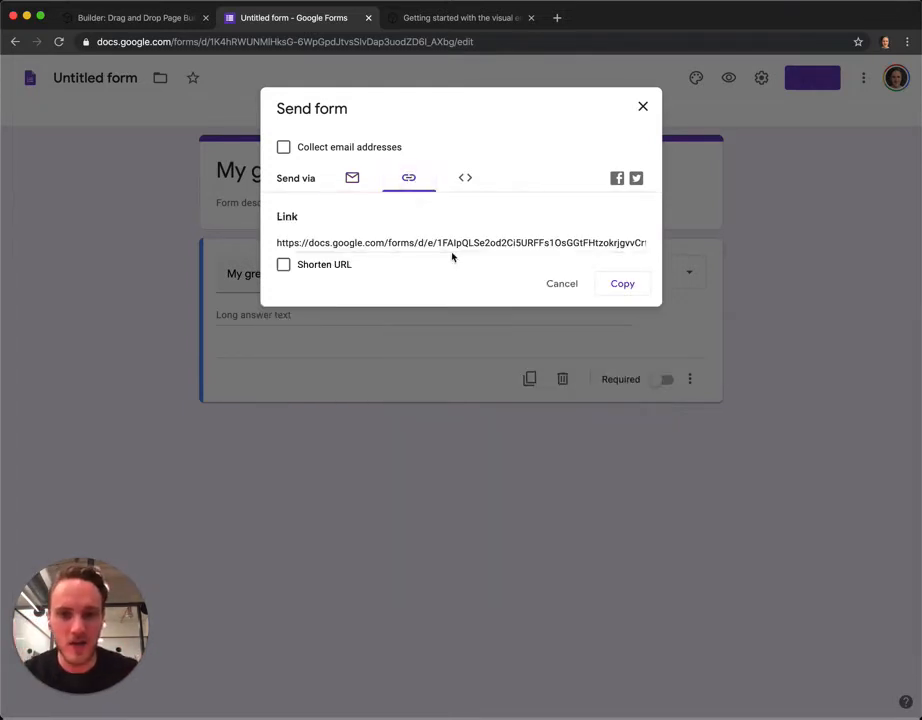
{"action": "left_click", "coordinate": [418, 249]}
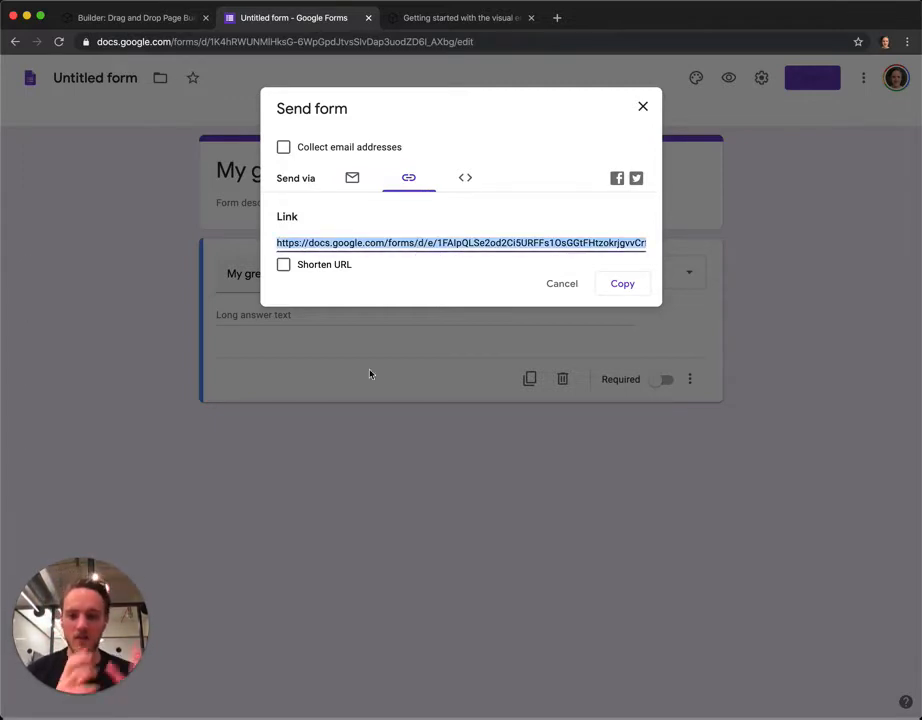
Step: Switch back to Builder, insert an Embed block on the Forms page and set its URL to the copied form link
{"action": "left_click", "coordinate": [104, 20]}
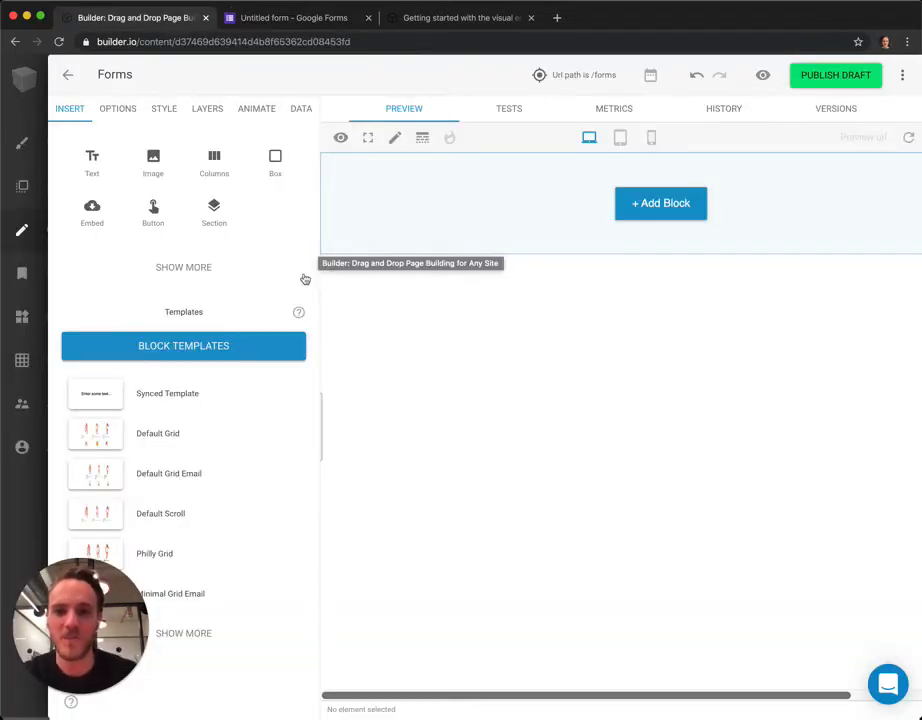
{"action": "left_click", "coordinate": [183, 266]}
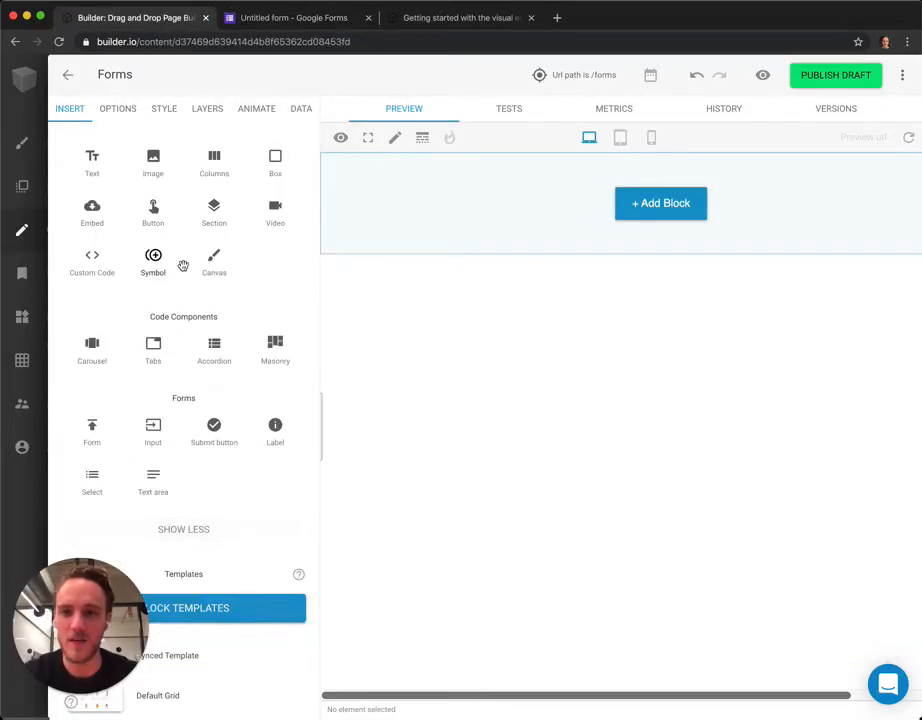
{"action": "left_click_drag", "start_coordinate": [91, 207], "coordinate": [562, 220]}
{"action": "double_click", "coordinate": [644, 188]}
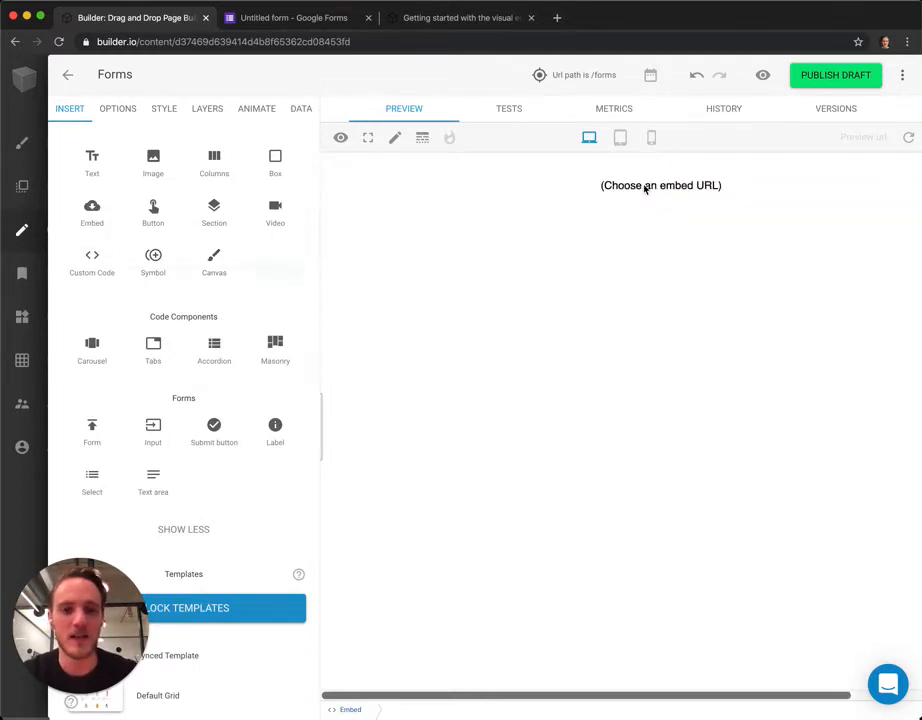
{"action": "left_click", "coordinate": [298, 179]}
{"action": "double_click", "coordinate": [405, 210]}
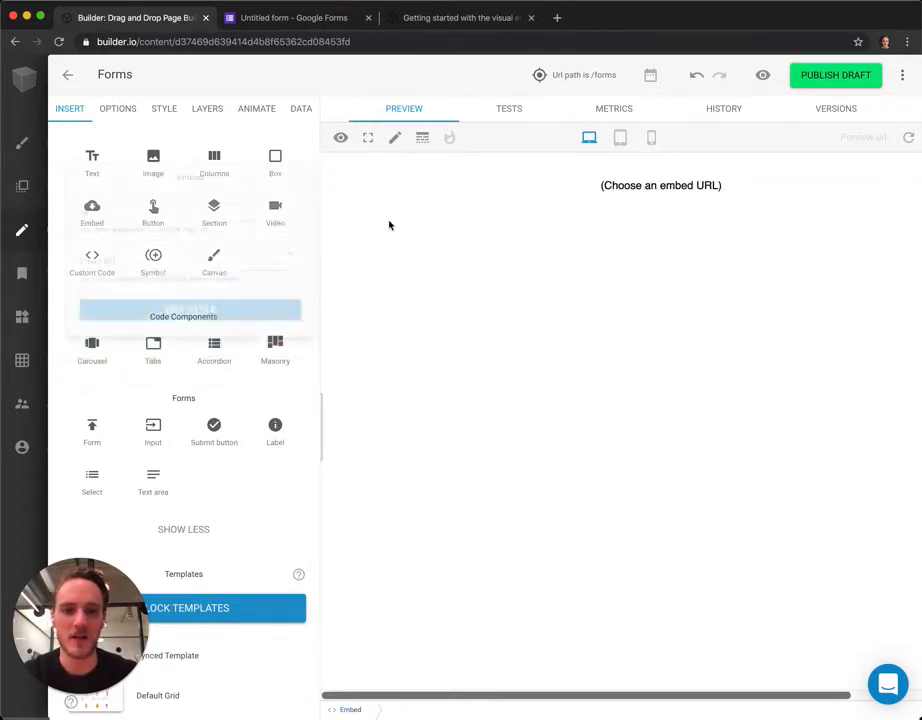
{"action": "left_click", "coordinate": [120, 222]}
{"action": "key", "text": "super+v"}
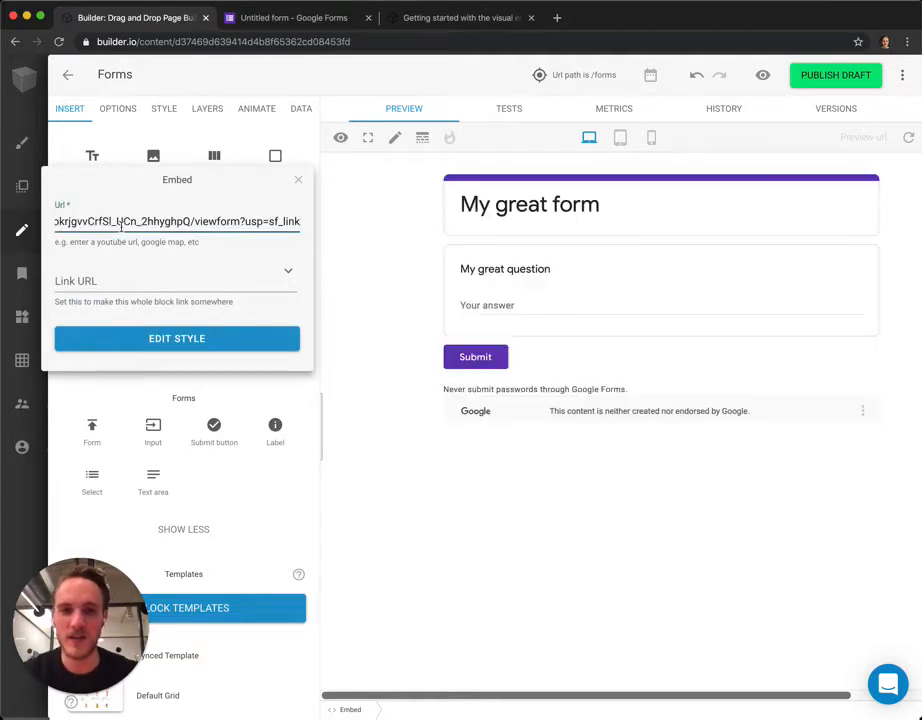
{"action": "left_click", "coordinate": [299, 180]}
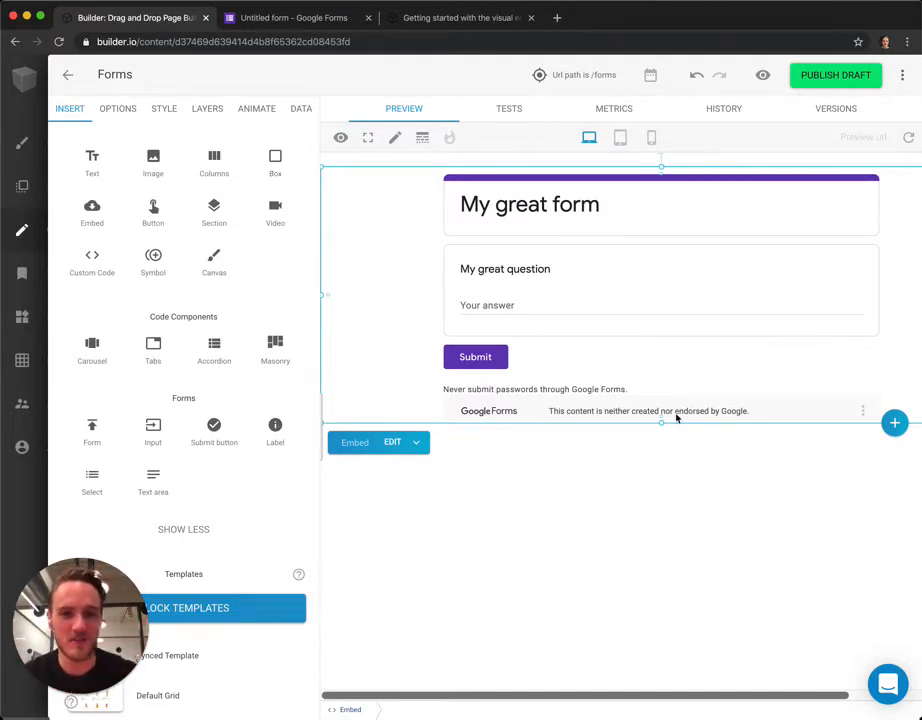
Step: Add a bold text block above the embedded form and delete the Embed block
{"action": "left_click_drag", "start_coordinate": [92, 162], "coordinate": [590, 181]}
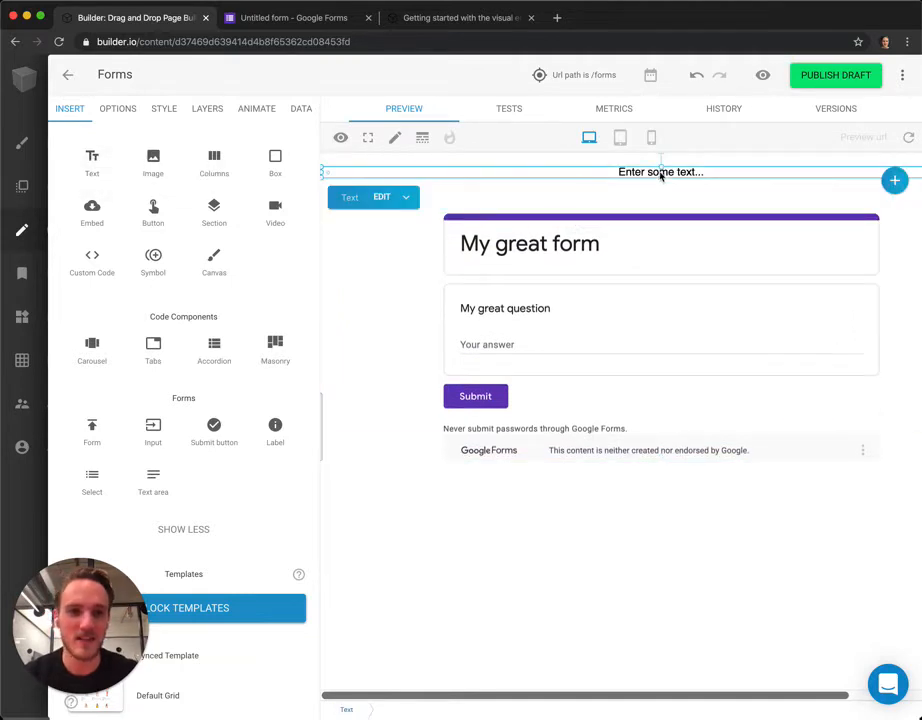
{"action": "left_click", "coordinate": [633, 570]}
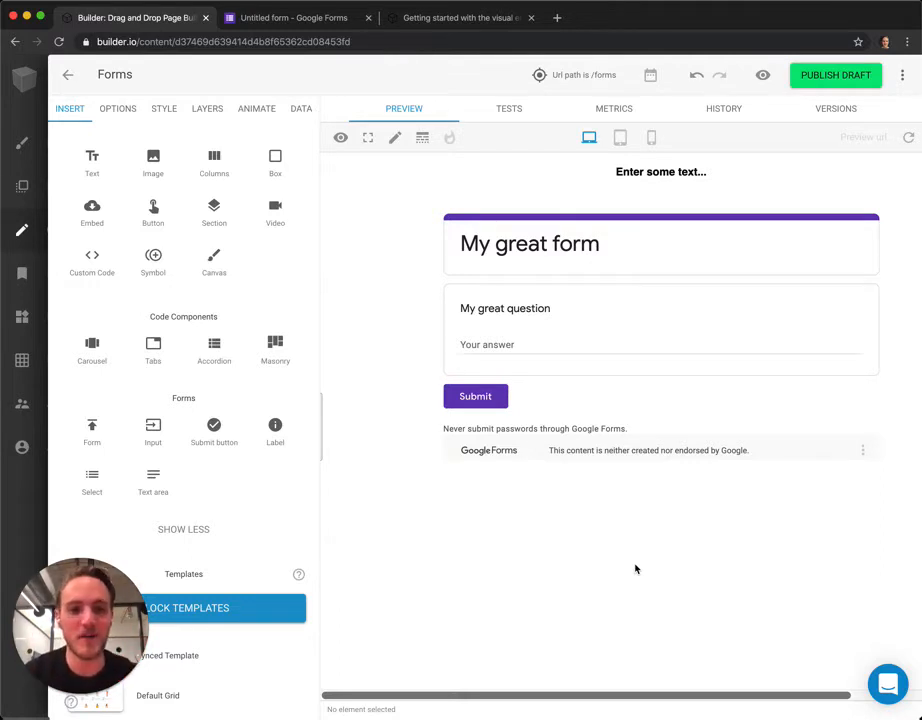
{"action": "left_click", "coordinate": [648, 420]}
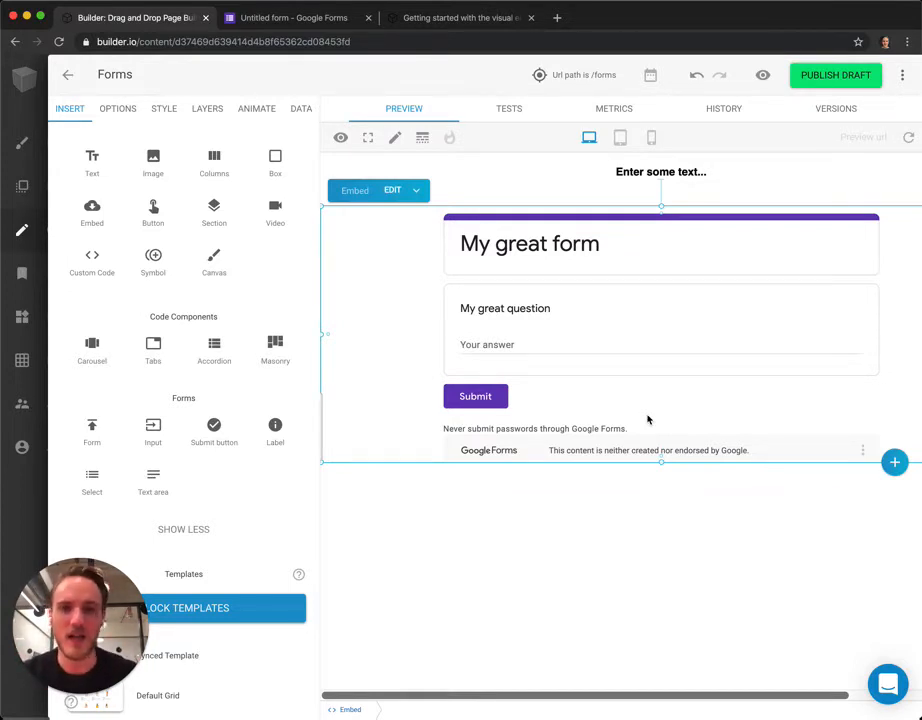
{"action": "key", "text": "Delete"}
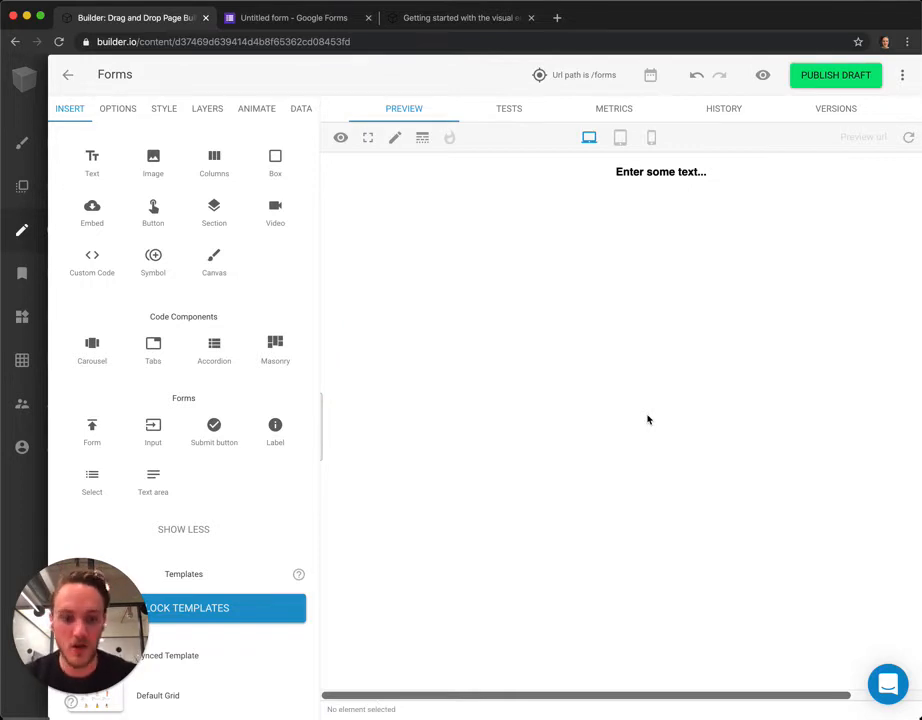
Step: Switch to Google Forms and copy the form's embed HTML code
{"action": "key", "text": "ctrl+Tab"}
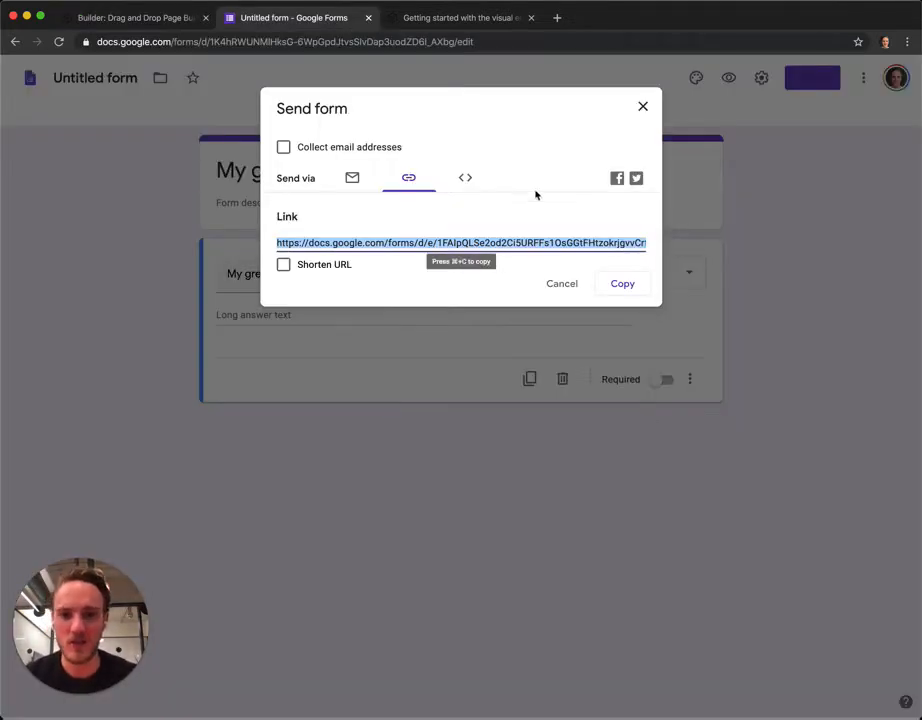
{"action": "left_click", "coordinate": [480, 180]}
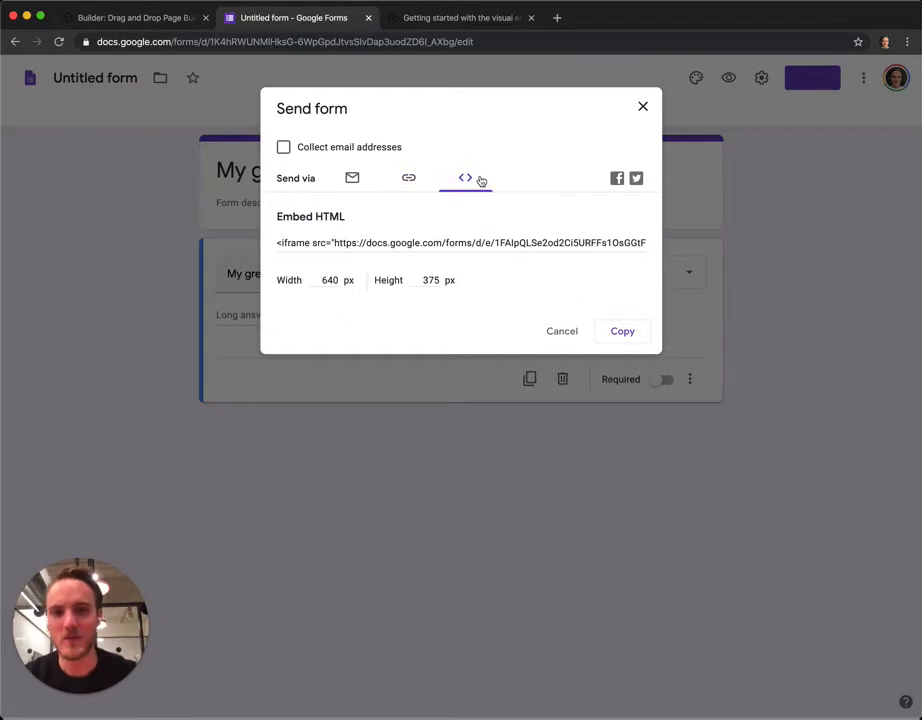
{"action": "left_click", "coordinate": [432, 243]}
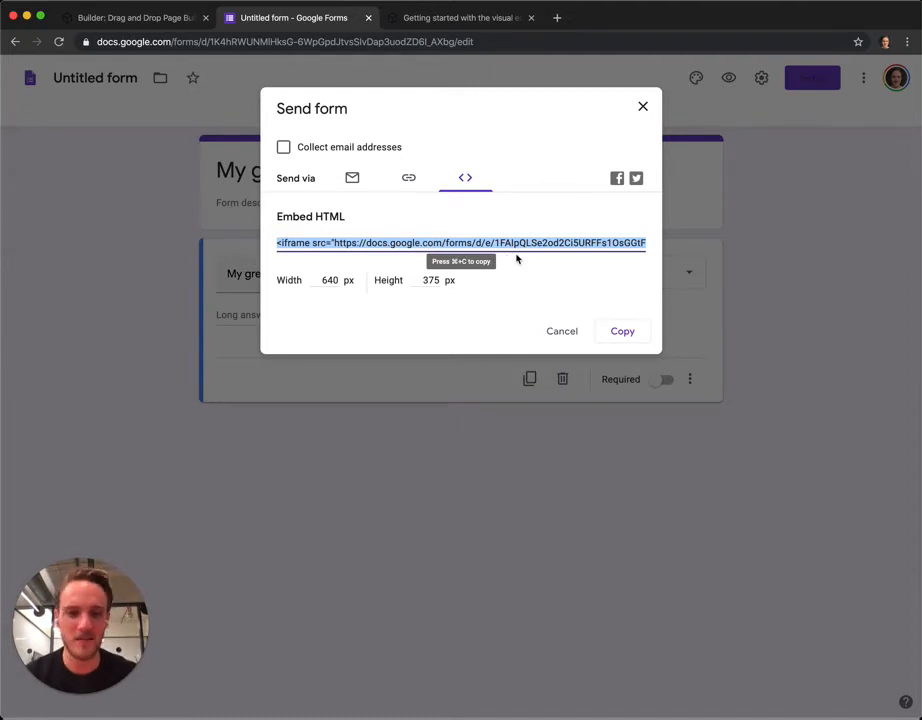
Step: Switch back to Builder, insert a Custom Code block below the text and replace its code with the copied iframe HTML
{"action": "left_click", "coordinate": [150, 21]}
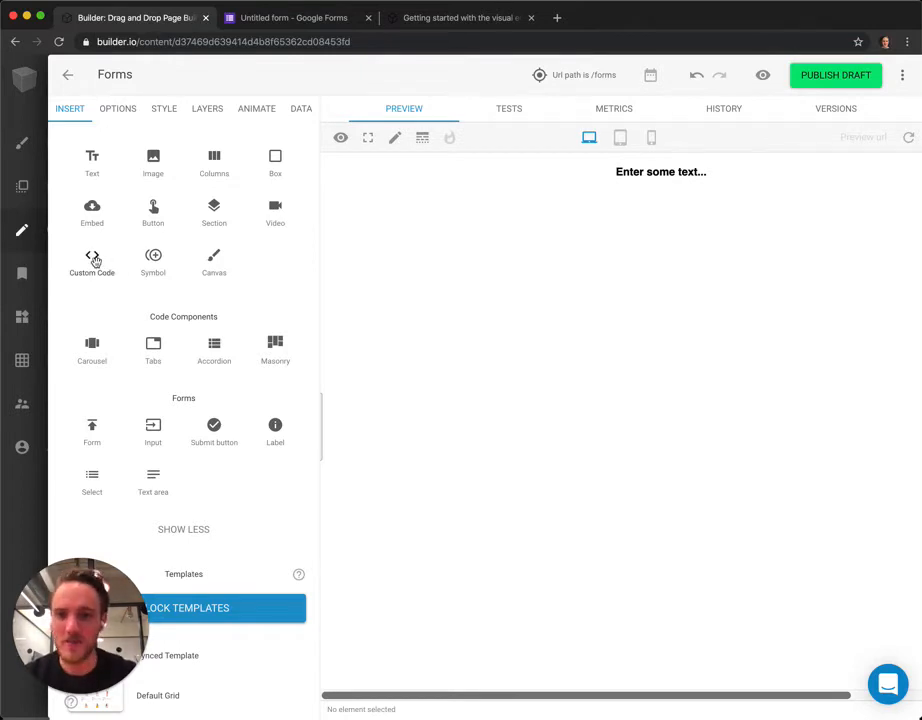
{"action": "left_click_drag", "start_coordinate": [92, 259], "coordinate": [655, 241]}
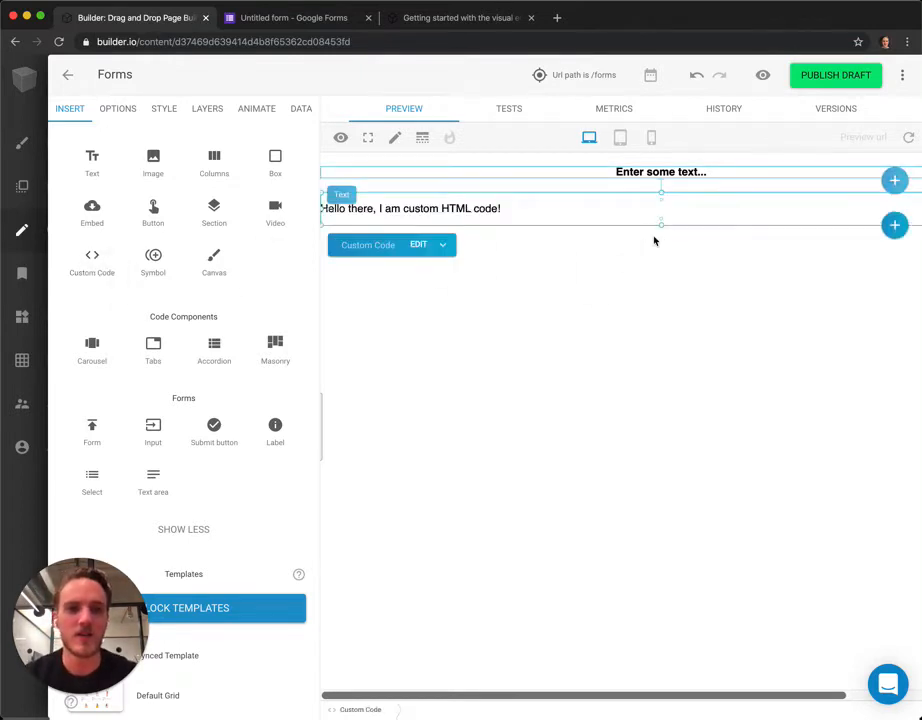
{"action": "left_click", "coordinate": [427, 248]}
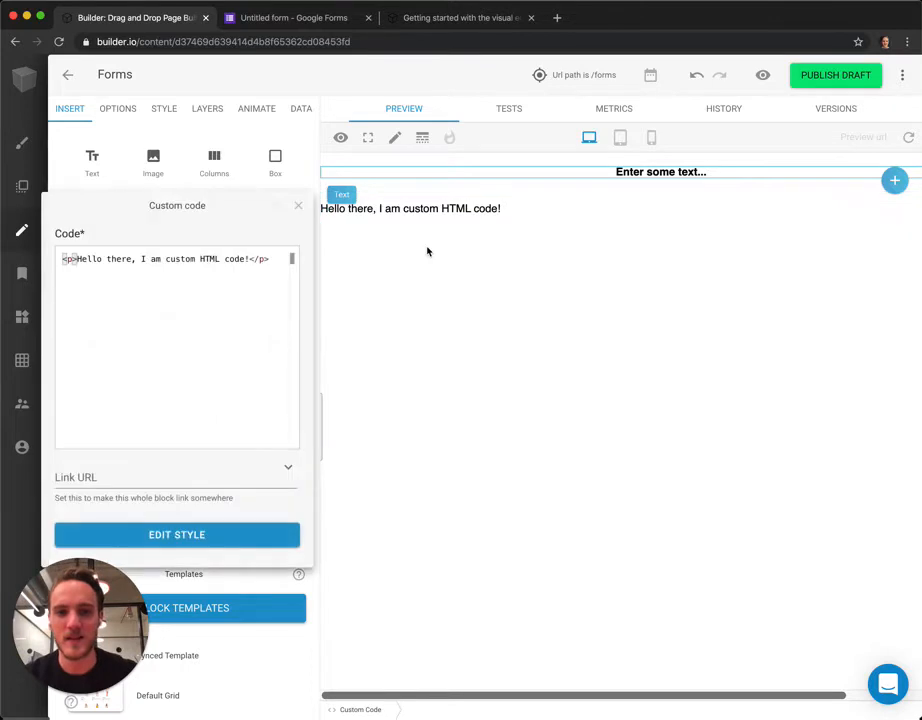
{"action": "left_click", "coordinate": [252, 285]}
{"action": "key", "text": "ctrl+a"}
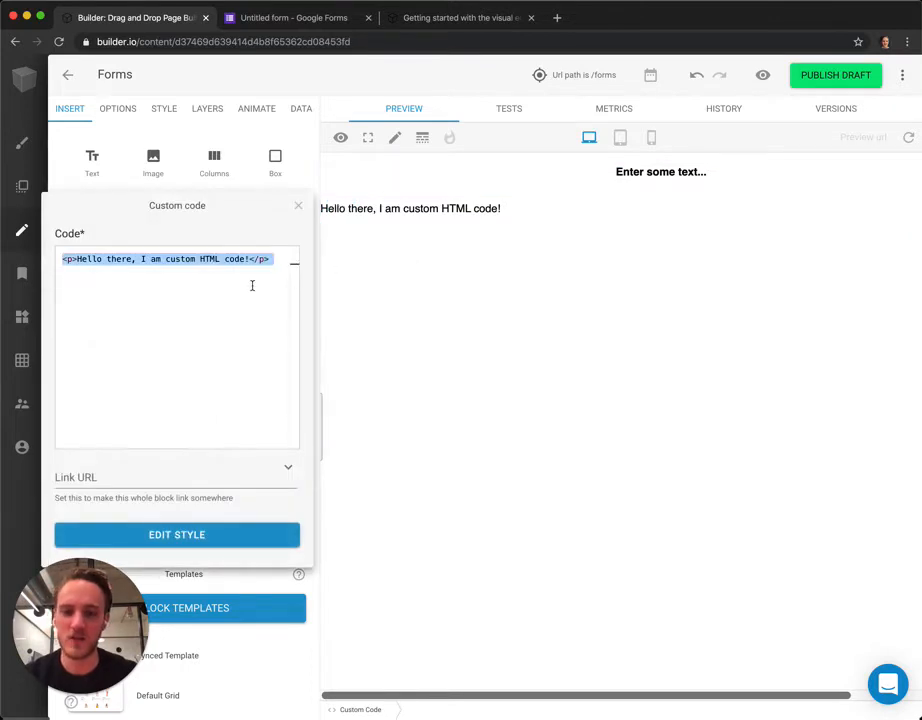
{"action": "key", "text": "ctrl+v"}
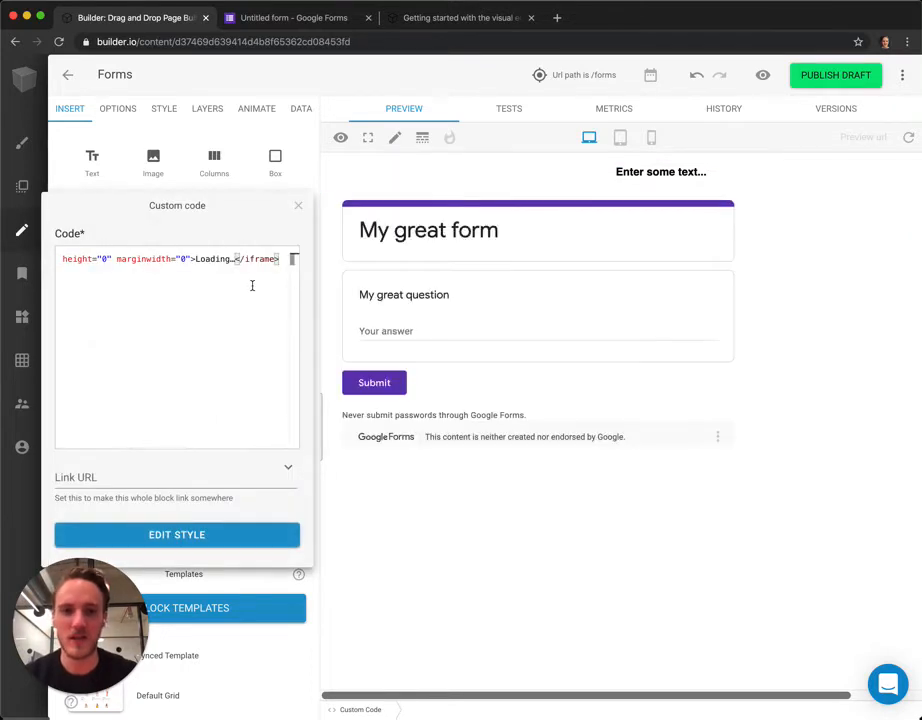
{"action": "left_click", "coordinate": [295, 206]}
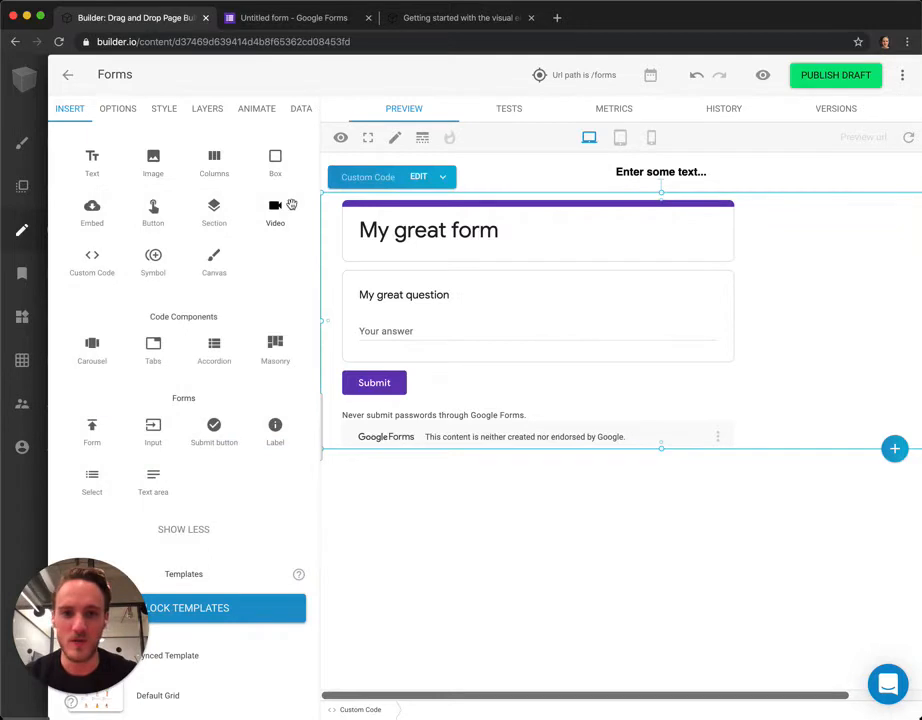
Step: Center the Custom Code block horizontally on the page
{"action": "left_click", "coordinate": [165, 110]}
{"action": "left_click", "coordinate": [172, 162]}
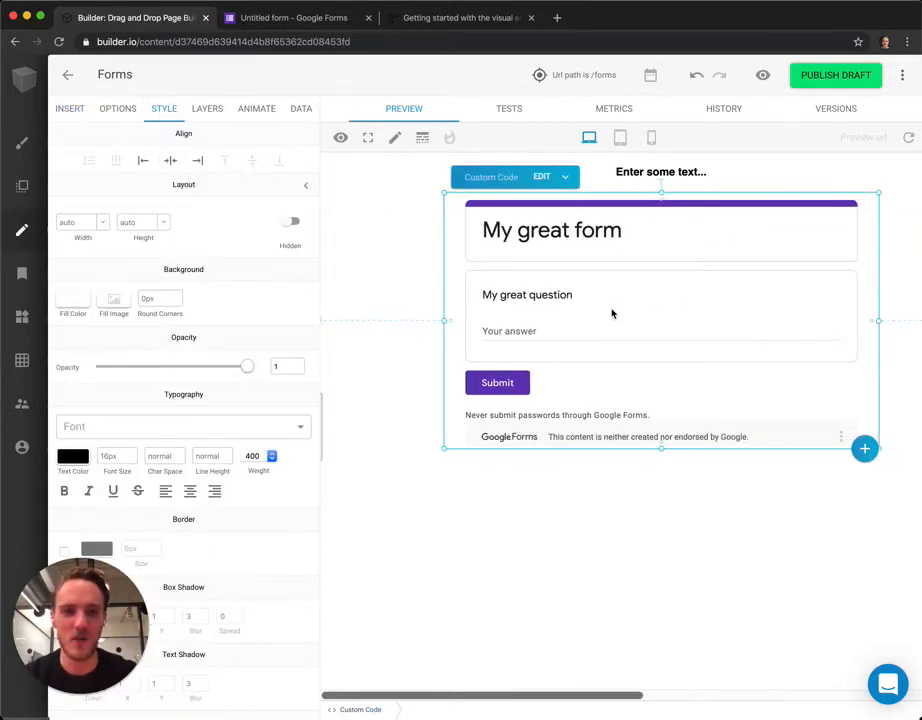
{"action": "left_click", "coordinate": [640, 540]}
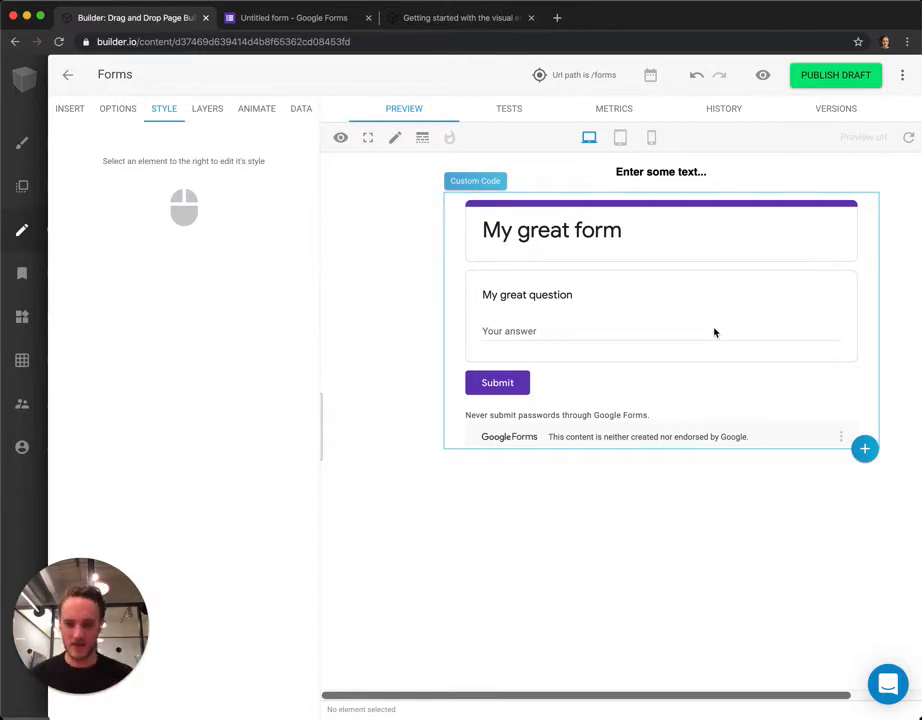
Step: Delete the Custom Code block and the text block, leaving the page empty
{"action": "left_click", "coordinate": [74, 110]}
{"action": "left_click", "coordinate": [184, 266]}
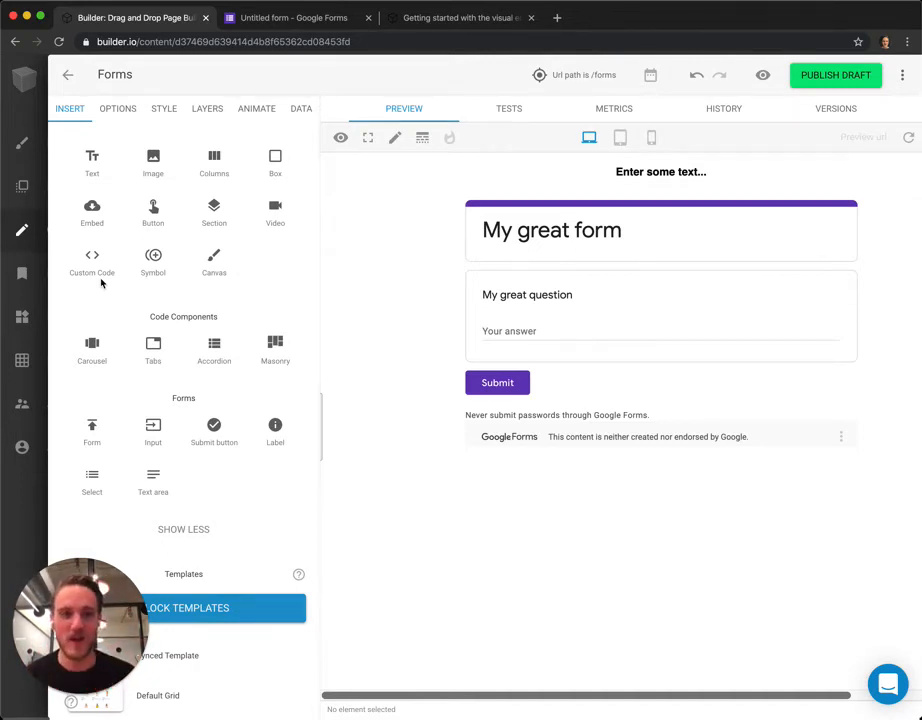
{"action": "left_click", "coordinate": [680, 403]}
{"action": "key", "text": "BackSpace"}
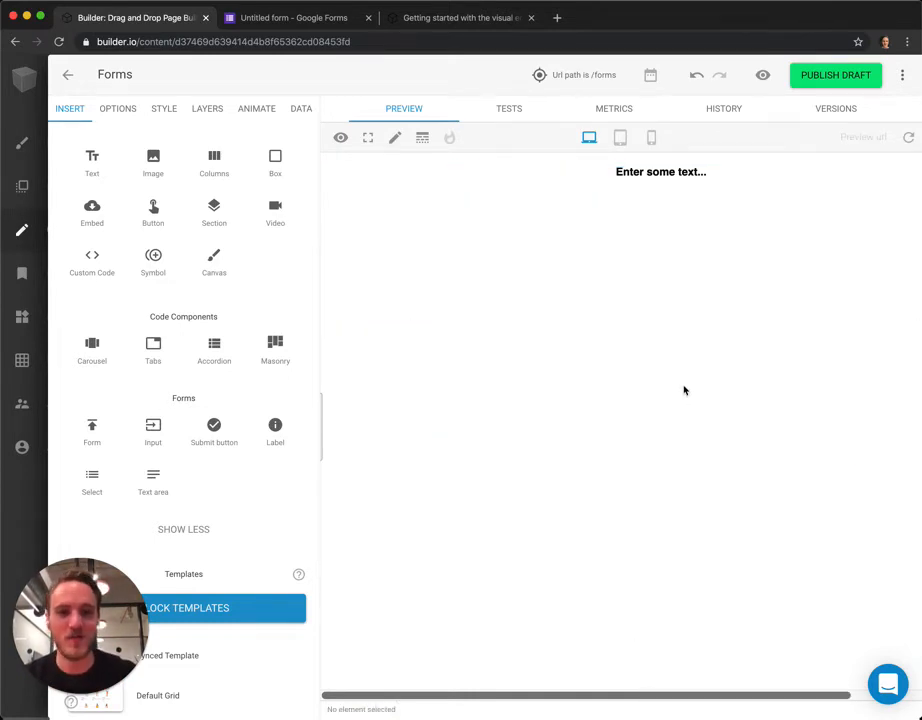
{"action": "left_click", "coordinate": [640, 175]}
{"action": "key", "text": "BackSpace"}
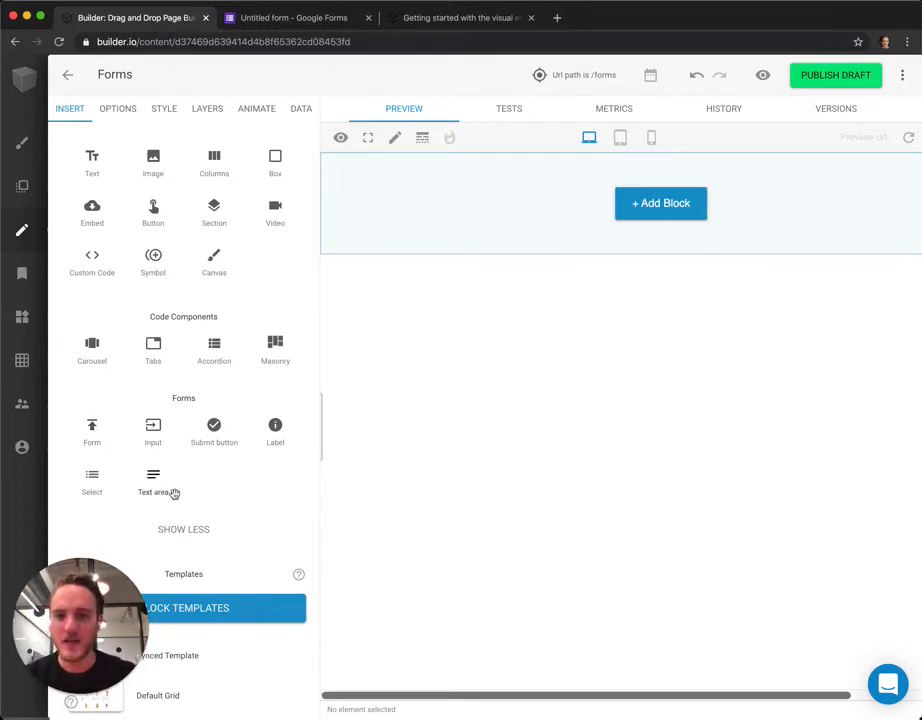
Step: Insert a native Form block on the empty page
{"action": "left_click", "coordinate": [203, 528]}
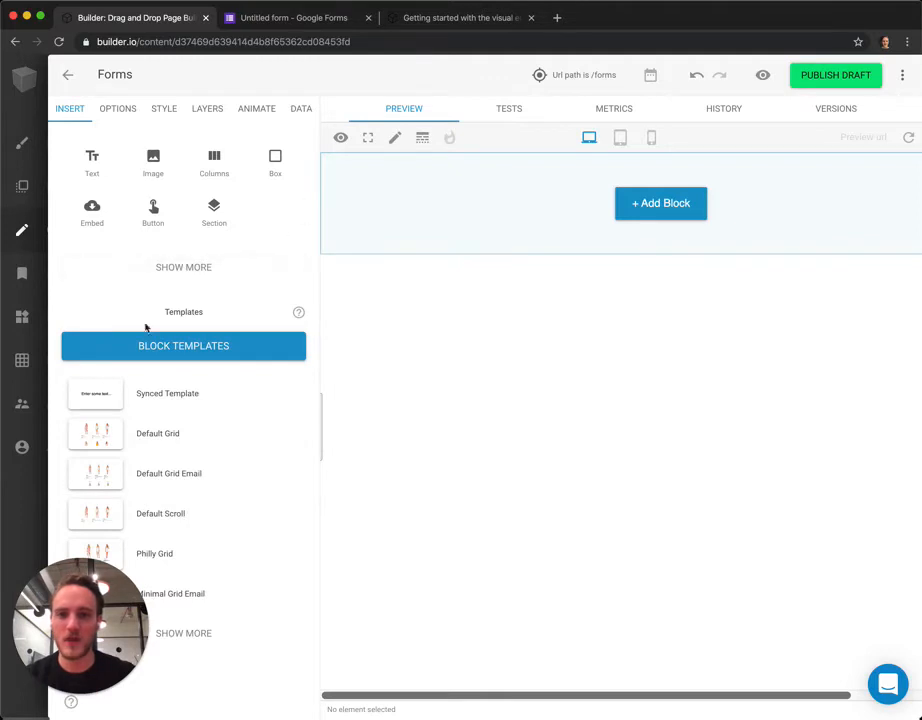
{"action": "left_click", "coordinate": [214, 268]}
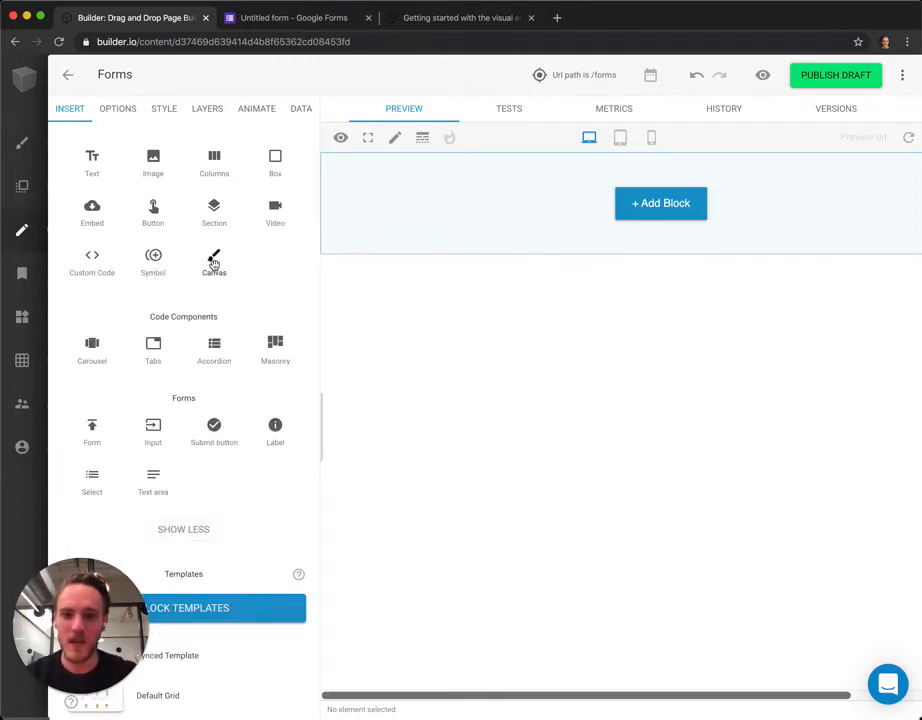
{"action": "left_click_drag", "start_coordinate": [86, 432], "coordinate": [516, 226]}
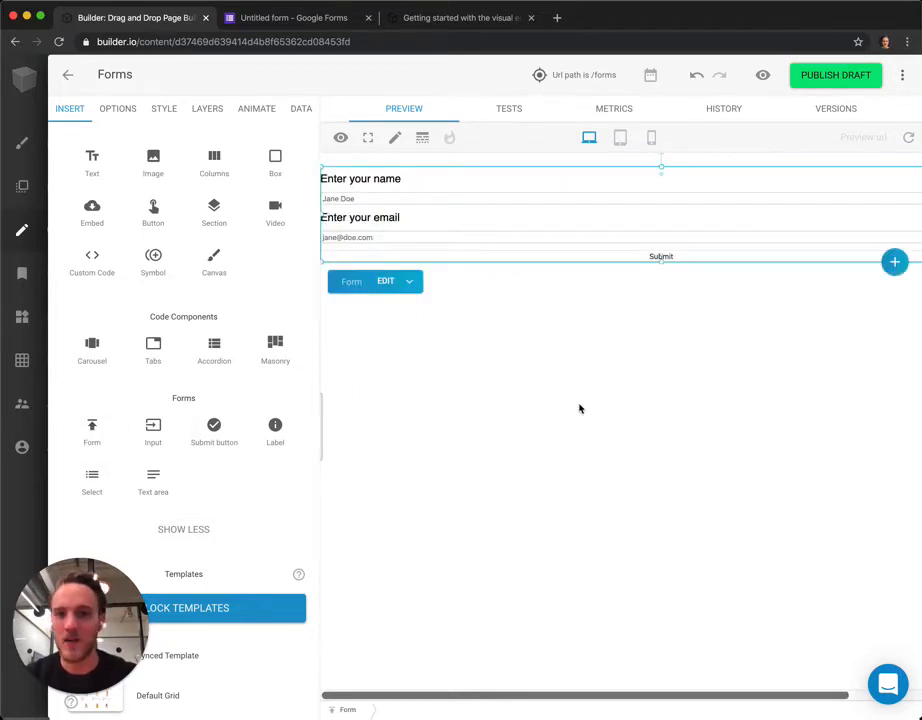
Step: Set the form's width to 500px and center it horizontally
{"action": "left_click", "coordinate": [164, 108]}
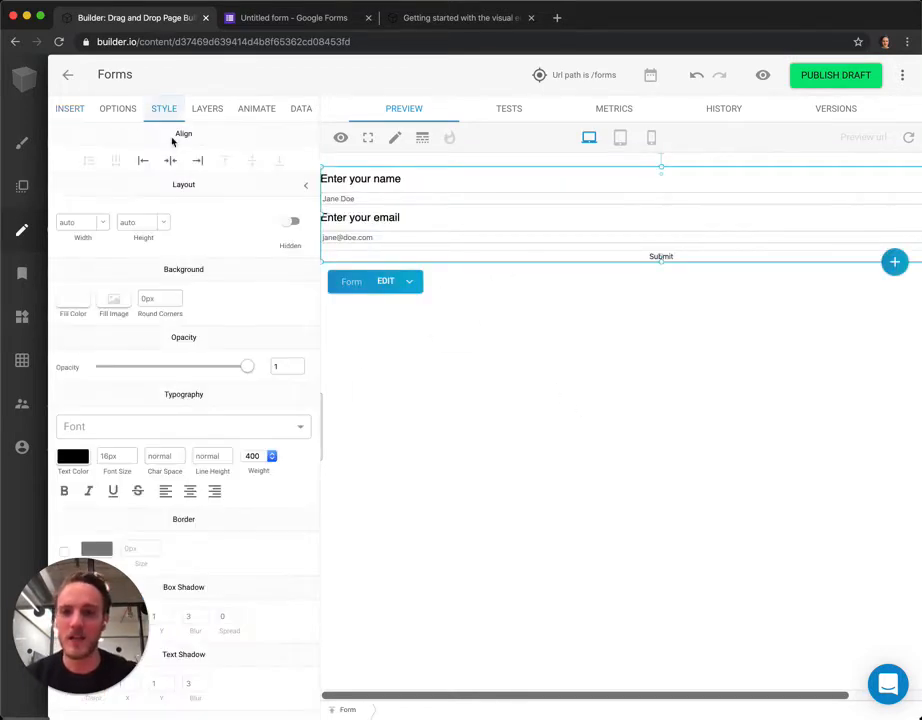
{"action": "left_click", "coordinate": [90, 222]}
{"action": "type", "text": "500px"}
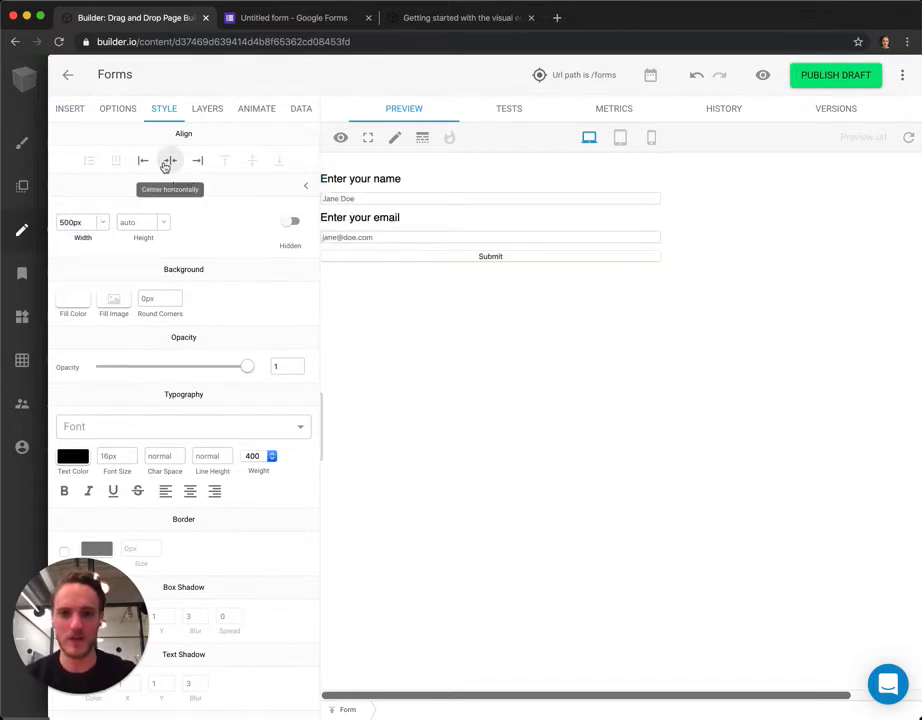
{"action": "left_click", "coordinate": [165, 167]}
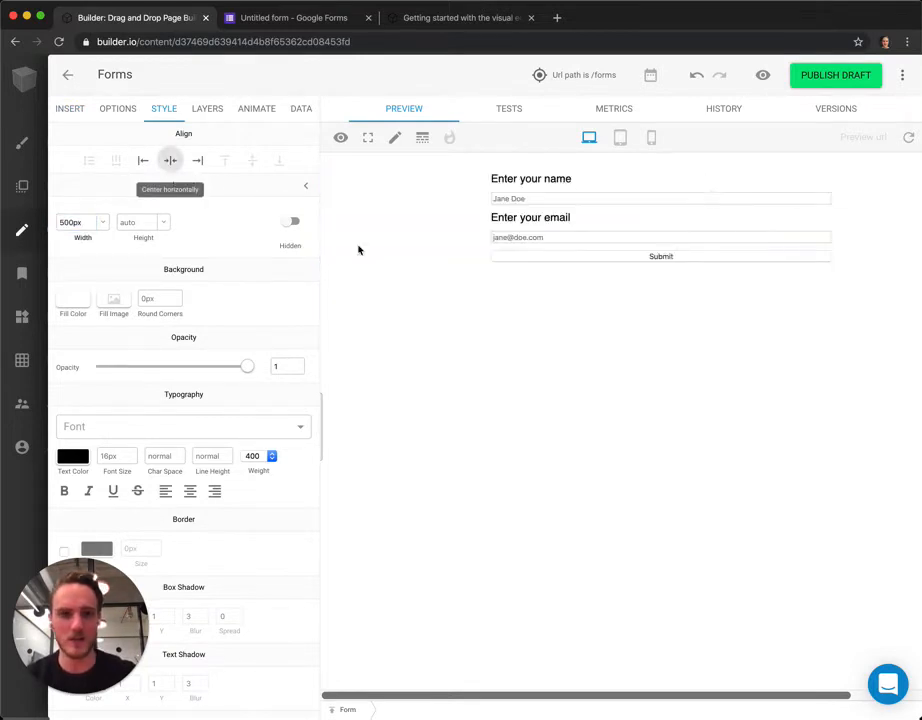
{"action": "left_click", "coordinate": [670, 325]}
Step: Select both the name and email inputs and set their padding to 11px on all four sides
{"action": "left_click", "coordinate": [603, 238]}
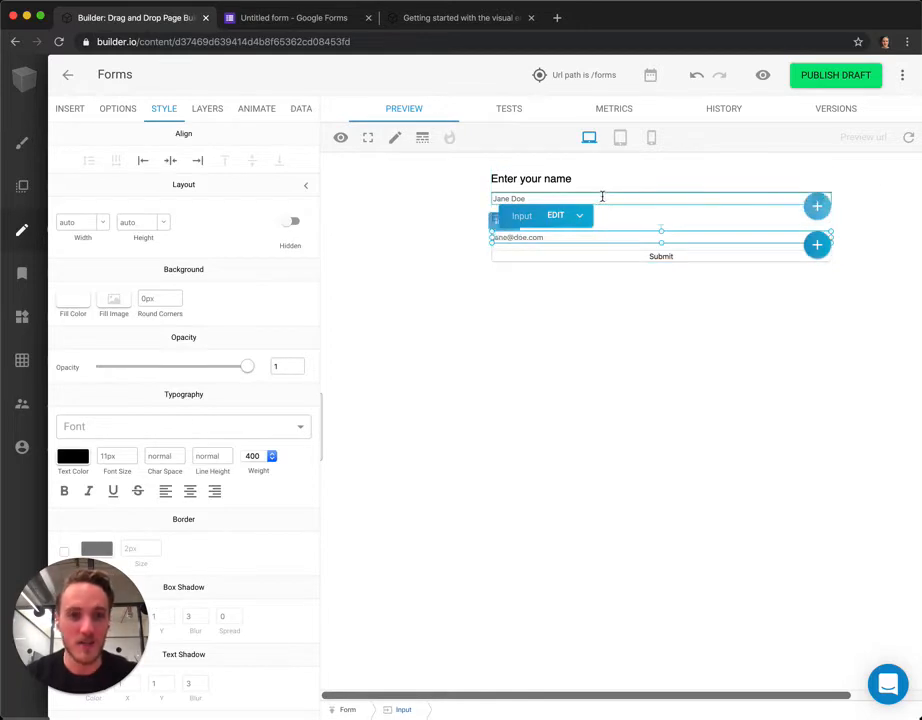
{"action": "left_click", "coordinate": [601, 198], "text": "shift"}
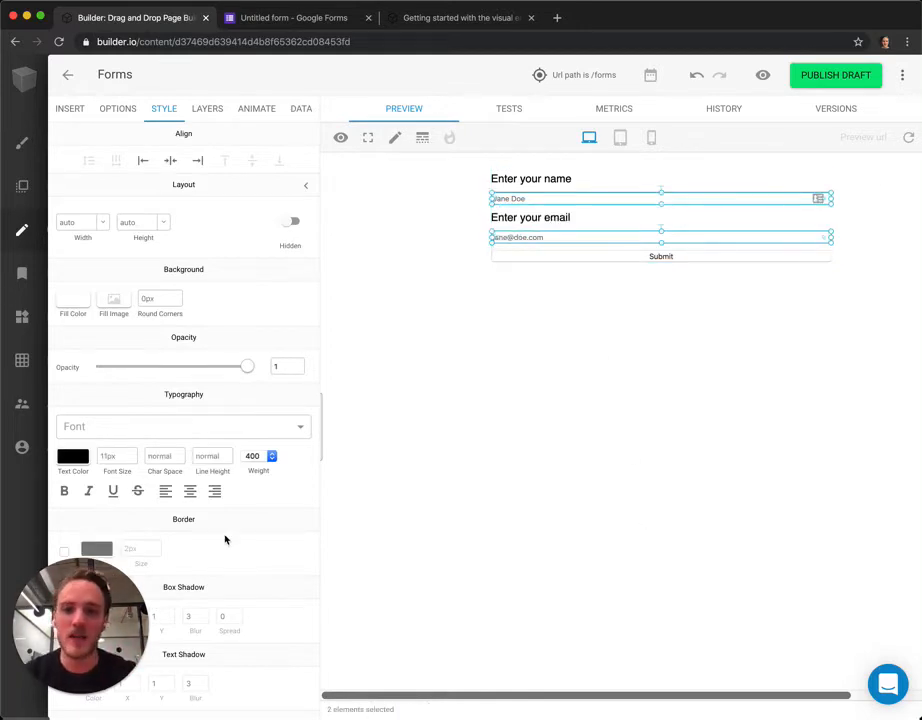
{"action": "scroll", "coordinate": [226, 539], "scroll_direction": "down", "scroll_amount": 5}
{"action": "left_click", "coordinate": [78, 509]}
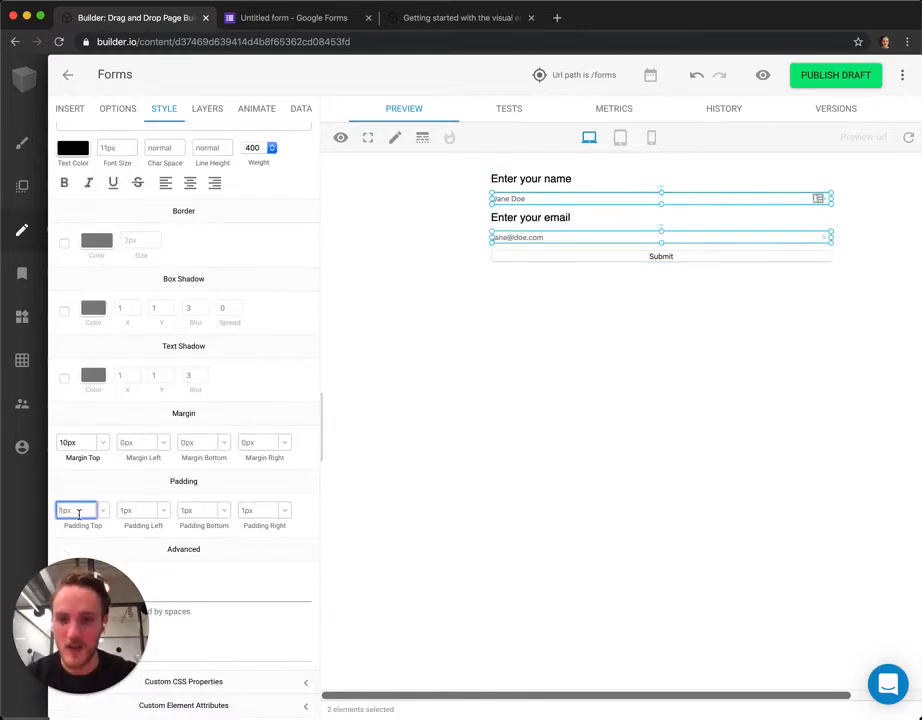
{"action": "type", "text": "11px"}
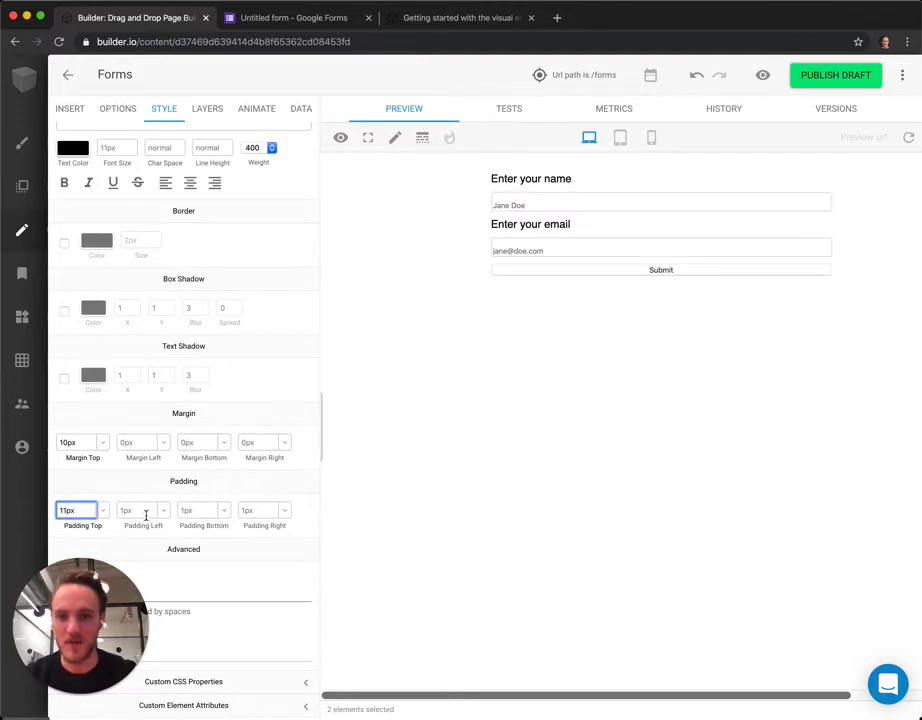
{"action": "left_click", "coordinate": [143, 510]}
{"action": "type", "text": "11px"}
{"action": "left_click", "coordinate": [186, 512]}
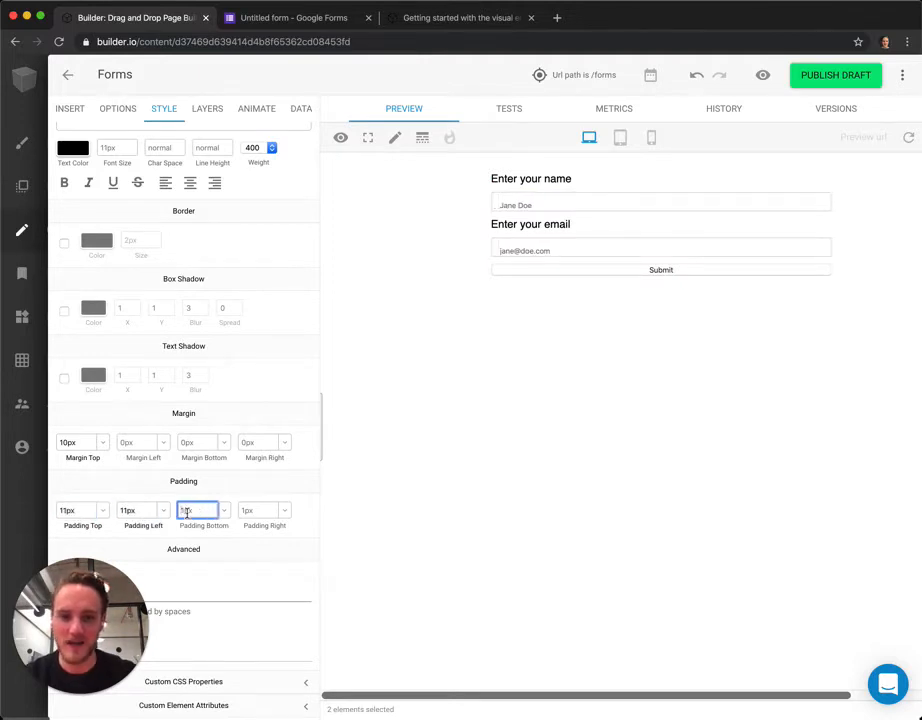
{"action": "left_click", "coordinate": [243, 507]}
{"action": "type", "text": "11px"}
Step: Round the corners of the two selected inputs to 5px
{"action": "scroll", "coordinate": [243, 507], "scroll_direction": "up", "scroll_amount": 3}
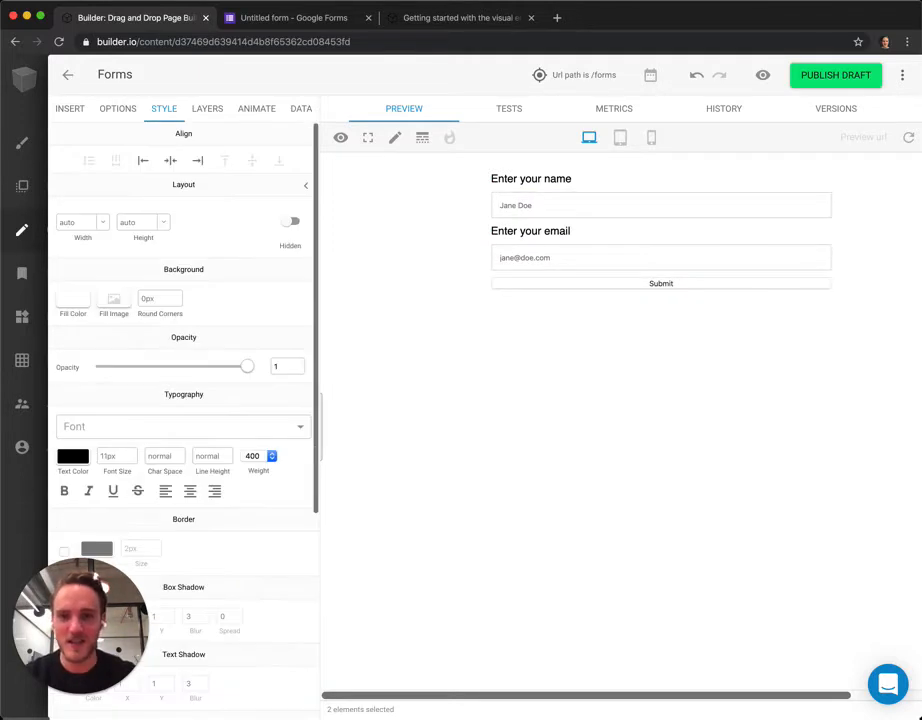
{"action": "left_click", "coordinate": [160, 298]}
{"action": "type", "text": "1px"}
Step: Enable a 1px light gray border on the two inputs and deselect them
{"action": "scroll", "coordinate": [251, 417], "scroll_direction": "down", "scroll_amount": 5}
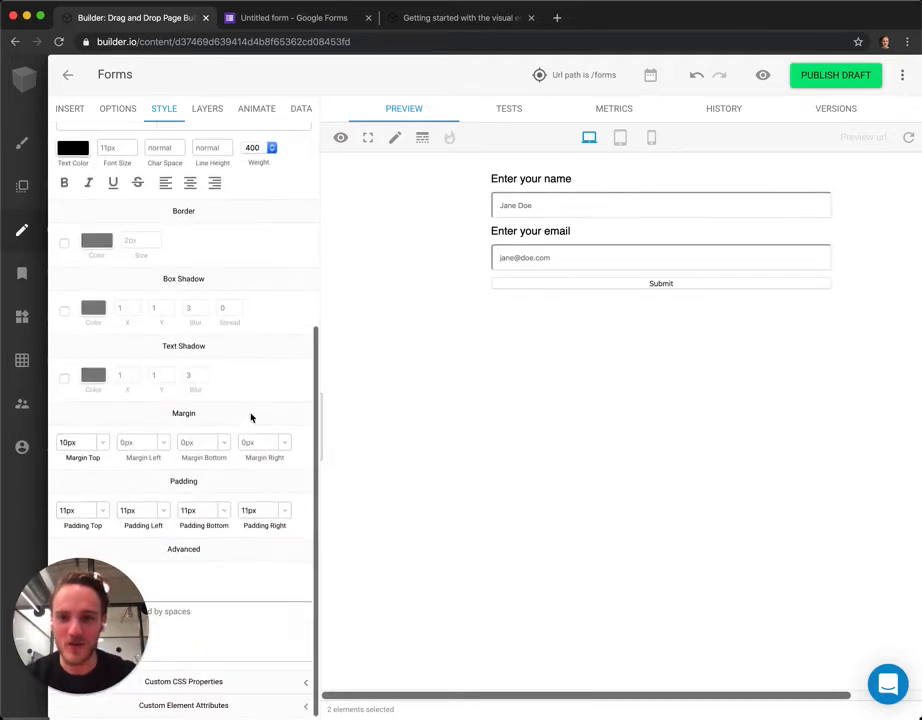
{"action": "left_click", "coordinate": [64, 243]}
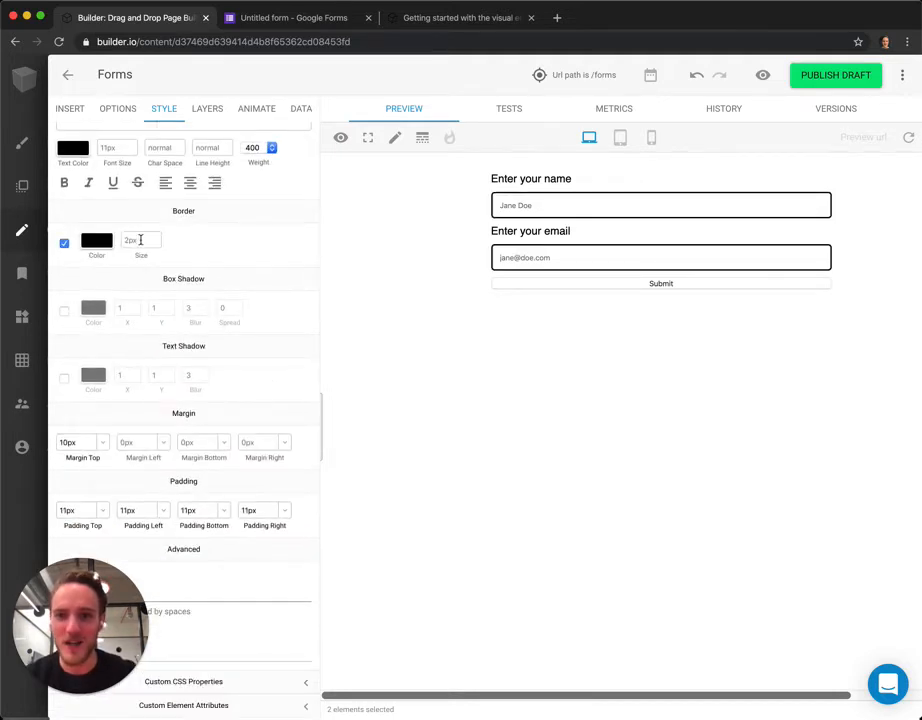
{"action": "left_click", "coordinate": [138, 240]}
{"action": "type", "text": "1px"}
{"action": "left_click", "coordinate": [88, 245]}
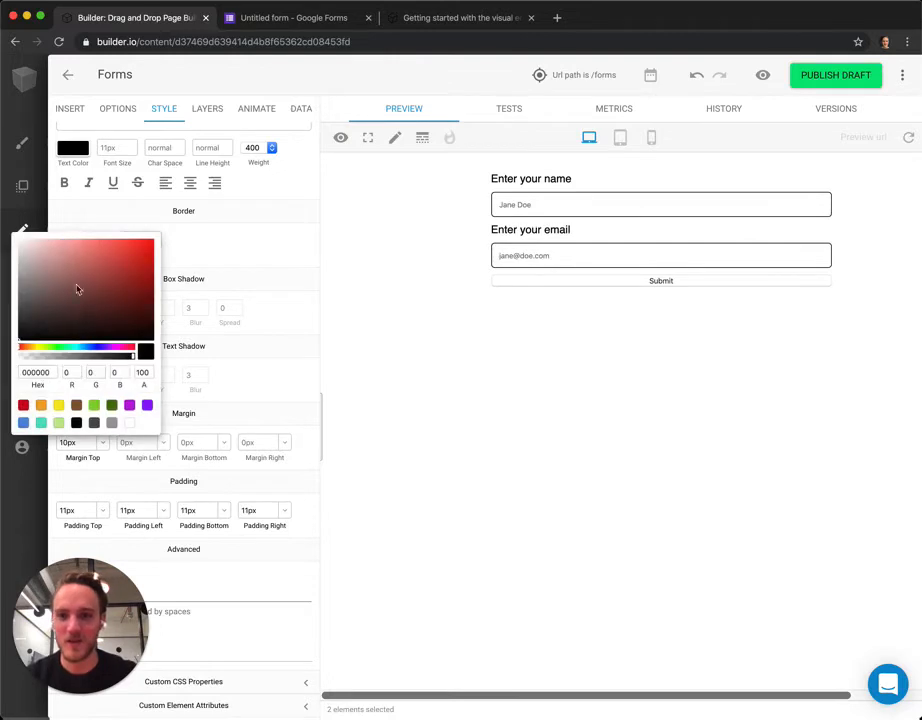
{"action": "left_click_drag", "start_coordinate": [76, 283], "coordinate": [2, 259]}
{"action": "left_click", "coordinate": [269, 378]}
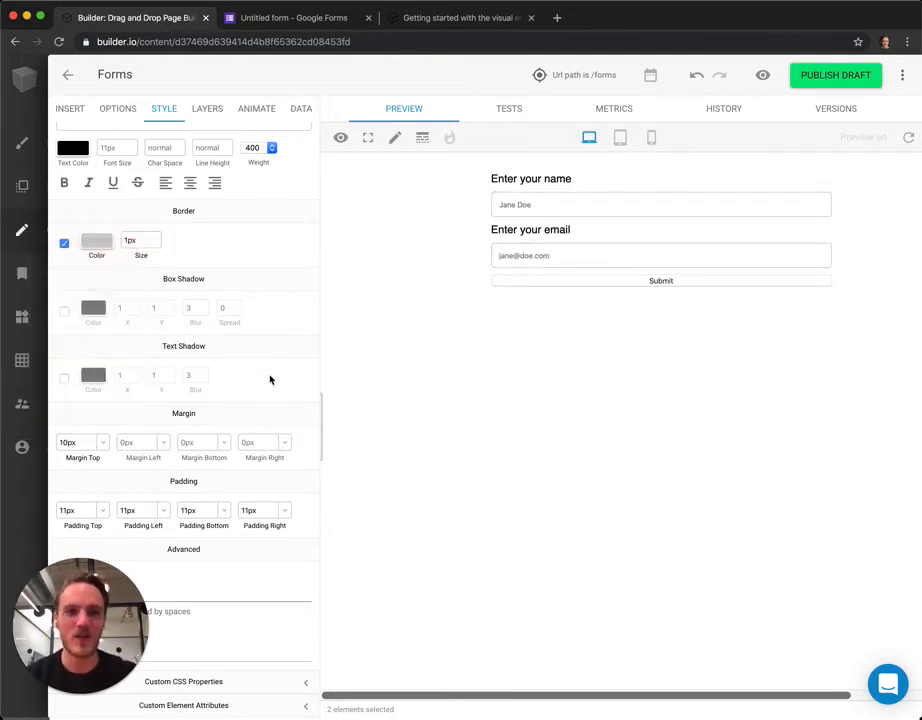
{"action": "left_click", "coordinate": [607, 360]}
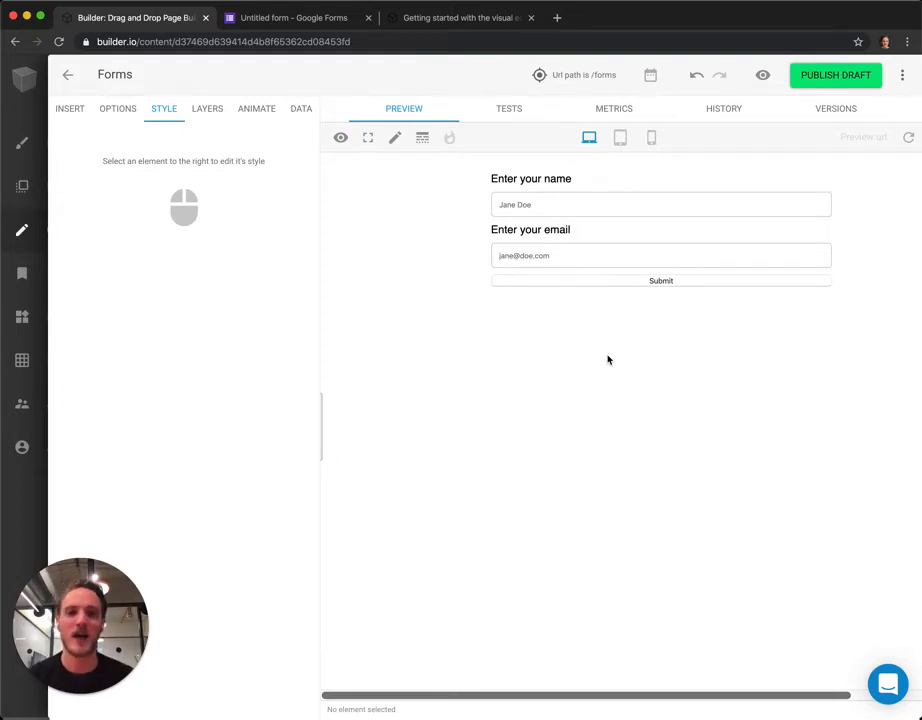
Step: Delete the name input and its "Enter your name" label from the form
{"action": "left_click", "coordinate": [573, 199]}
{"action": "key", "text": "BackSpace"}
{"action": "left_click", "coordinate": [545, 180]}
{"action": "key", "text": "BackSpace"}
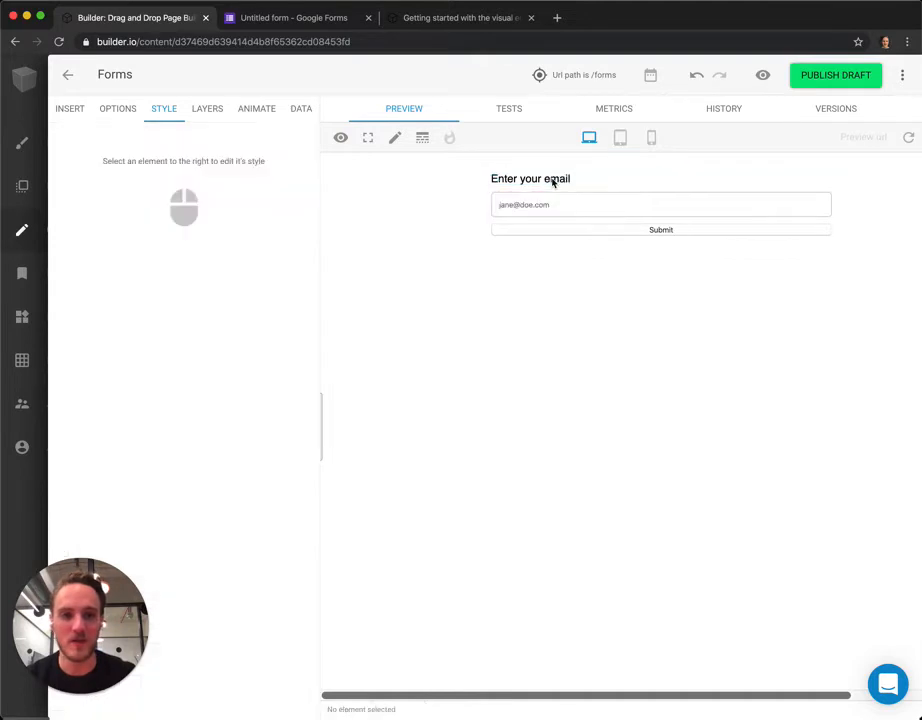
Step: Examine the email input's form settings, especially its name value
{"action": "left_click", "coordinate": [573, 205]}
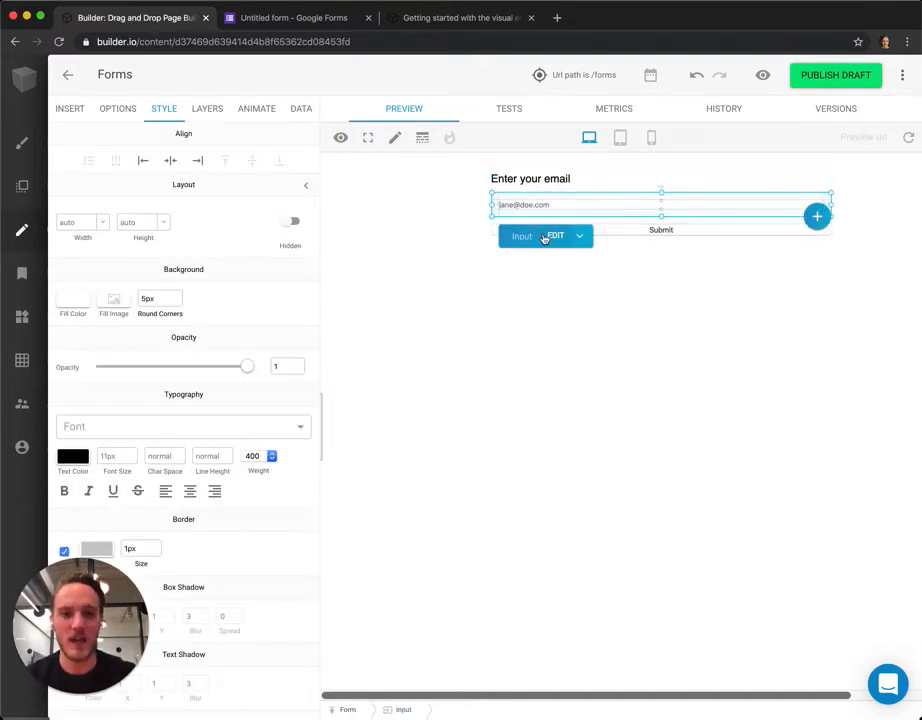
{"action": "left_click", "coordinate": [553, 236]}
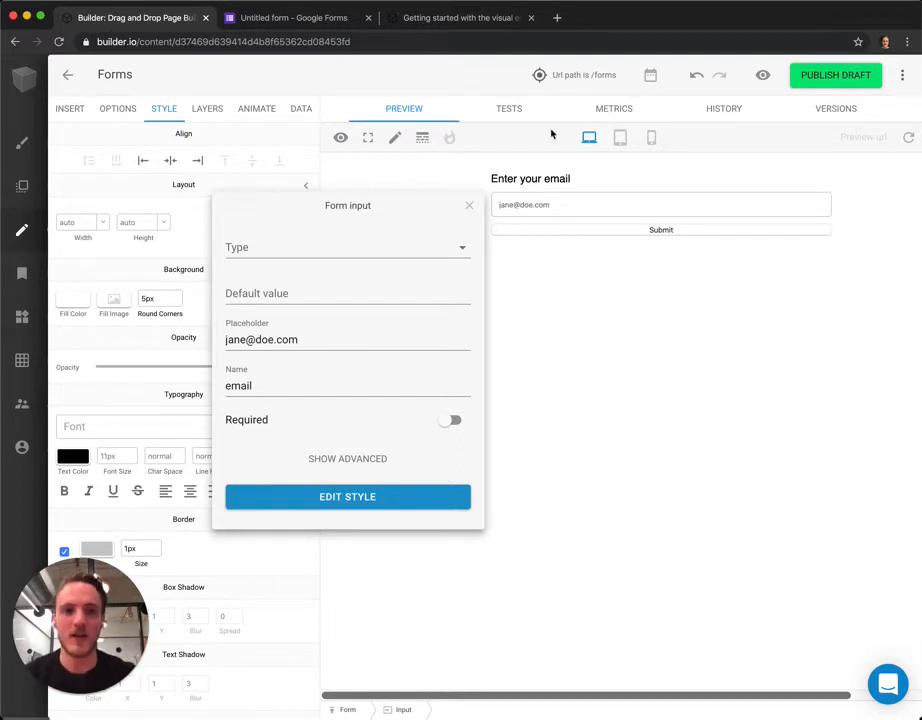
{"action": "left_click", "coordinate": [469, 205]}
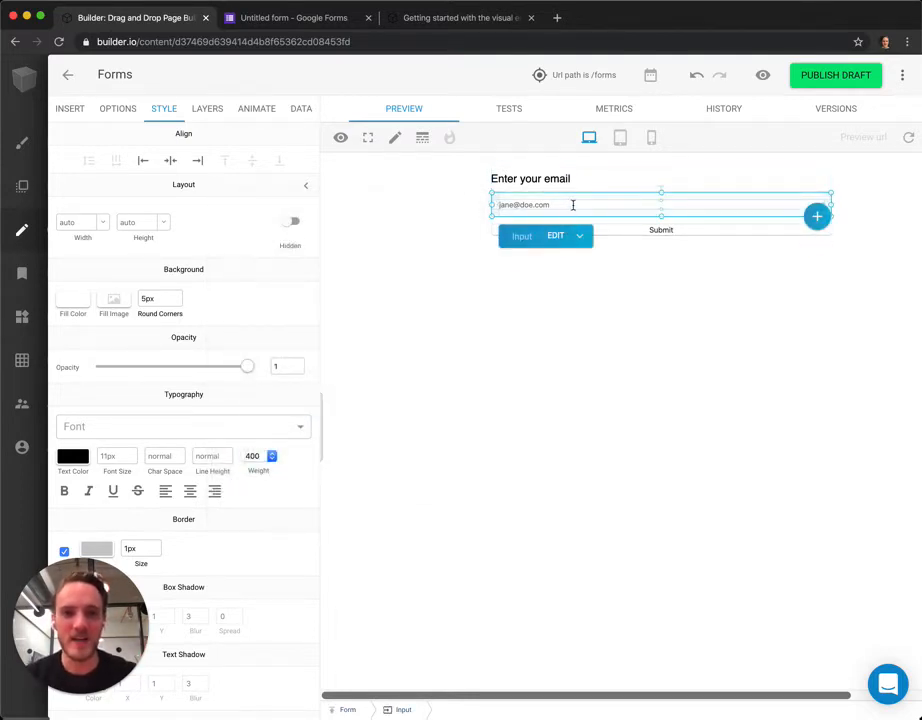
{"action": "double_click", "coordinate": [573, 205]}
{"action": "double_click", "coordinate": [283, 386]}
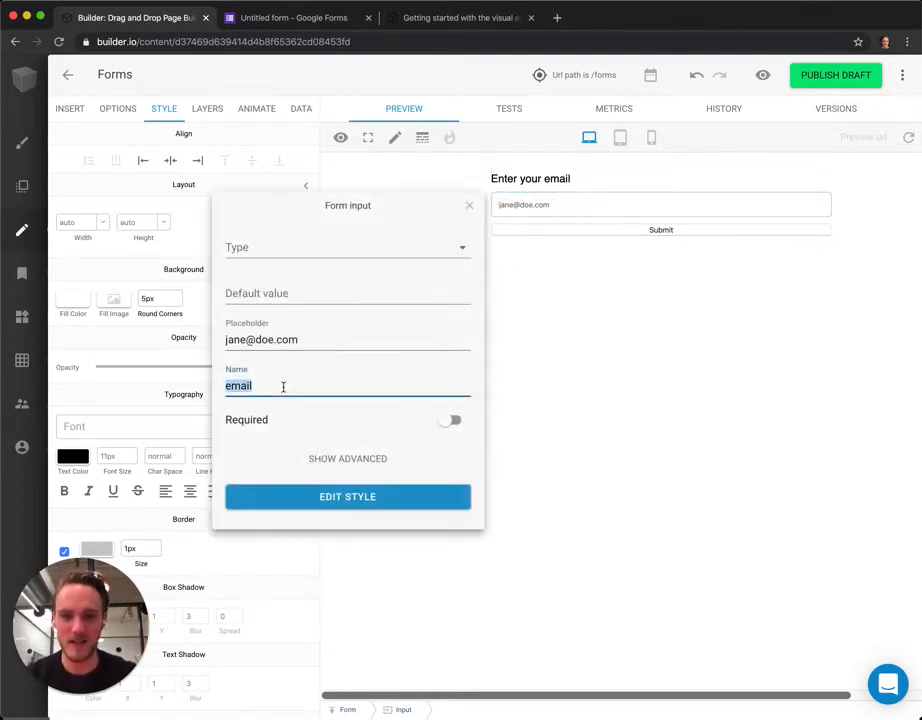
{"action": "left_click", "coordinate": [563, 314]}
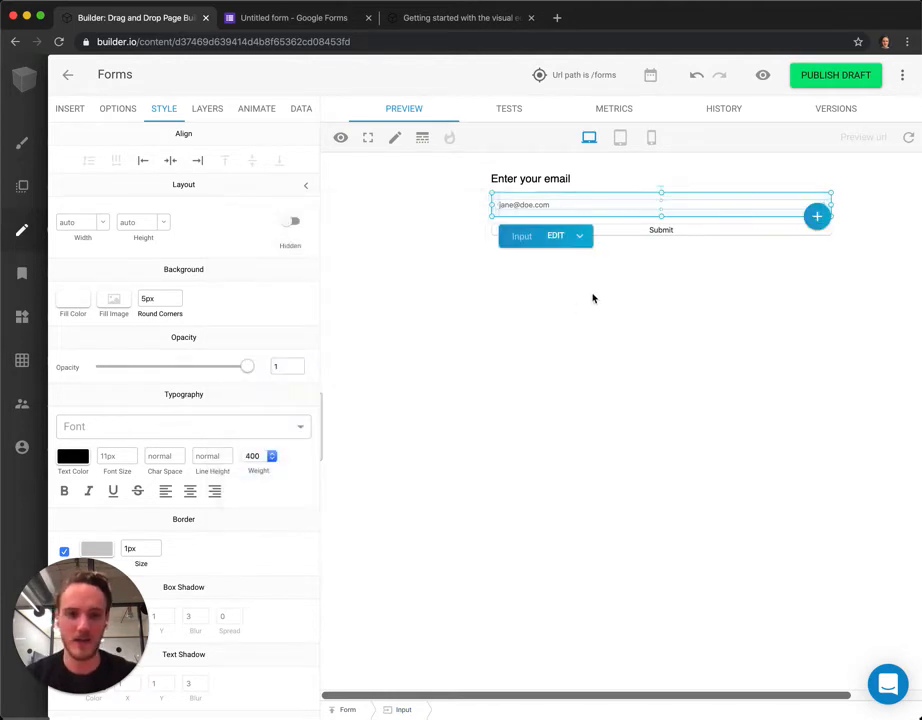
Step: Duplicate the email input and give the lower copy the placeholder 25 and the name age
{"action": "key", "text": "super+d"}
{"action": "left_click", "coordinate": [560, 209]}
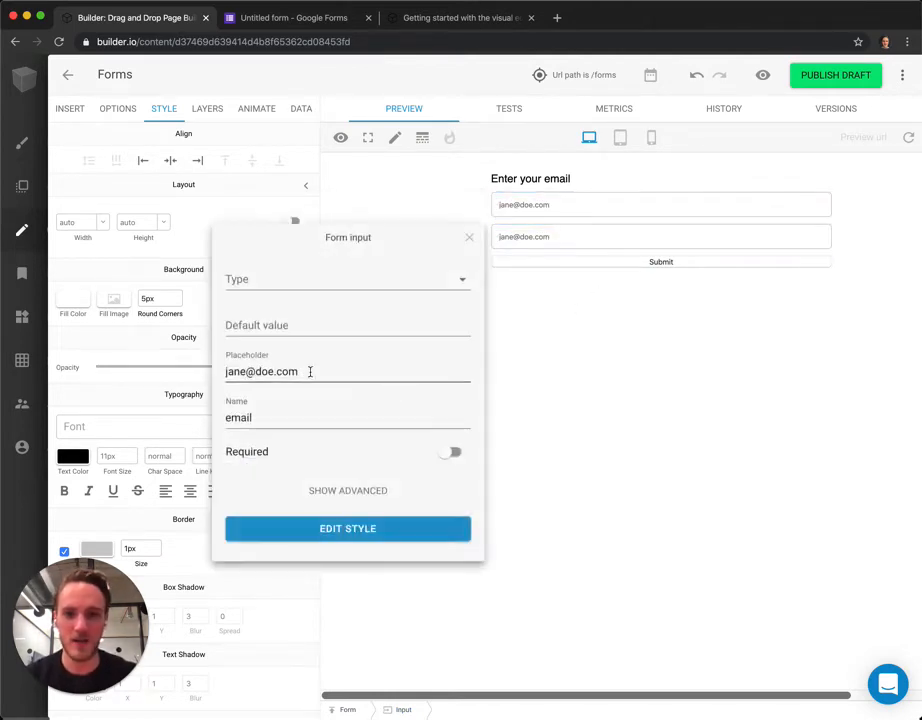
{"action": "triple_click", "coordinate": [321, 371]}
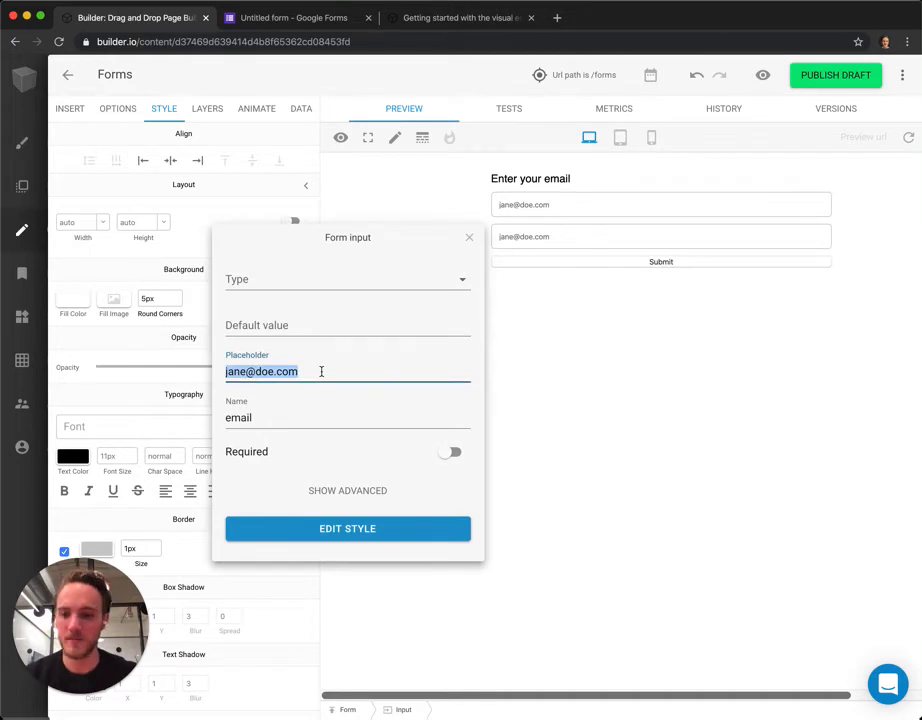
{"action": "type", "text": "25"}
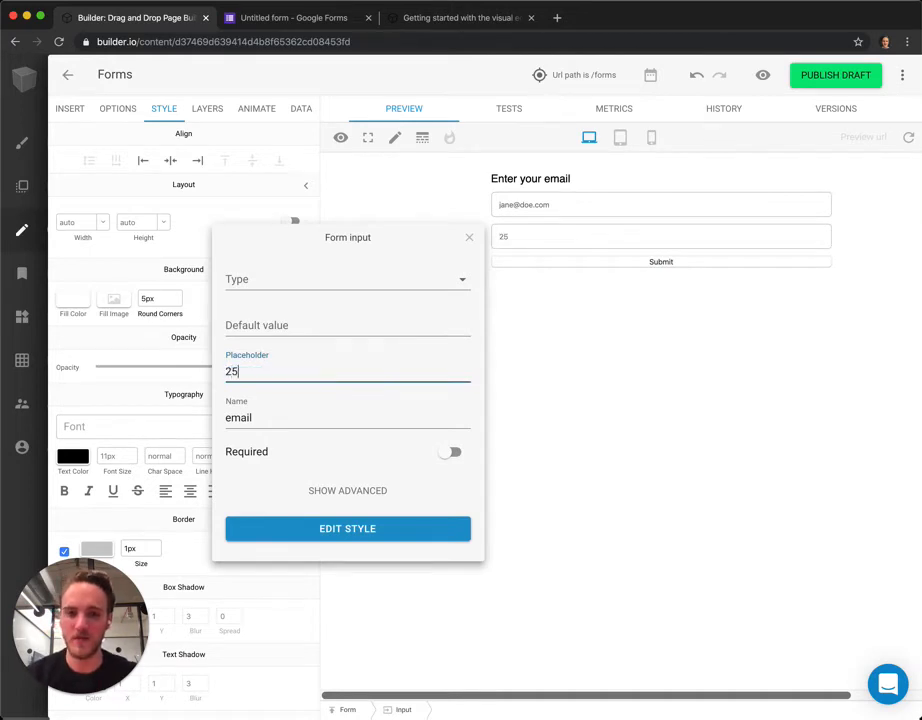
{"action": "double_click", "coordinate": [309, 420]}
{"action": "type", "text": "age"}
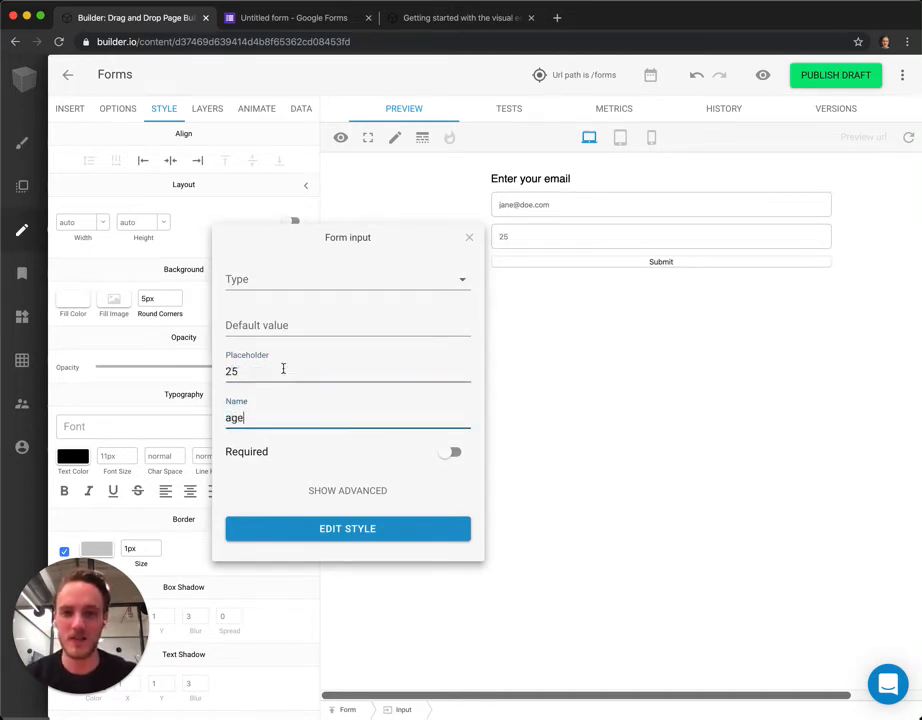
Step: Set the age input's type to number and close its settings
{"action": "left_click", "coordinate": [286, 288]}
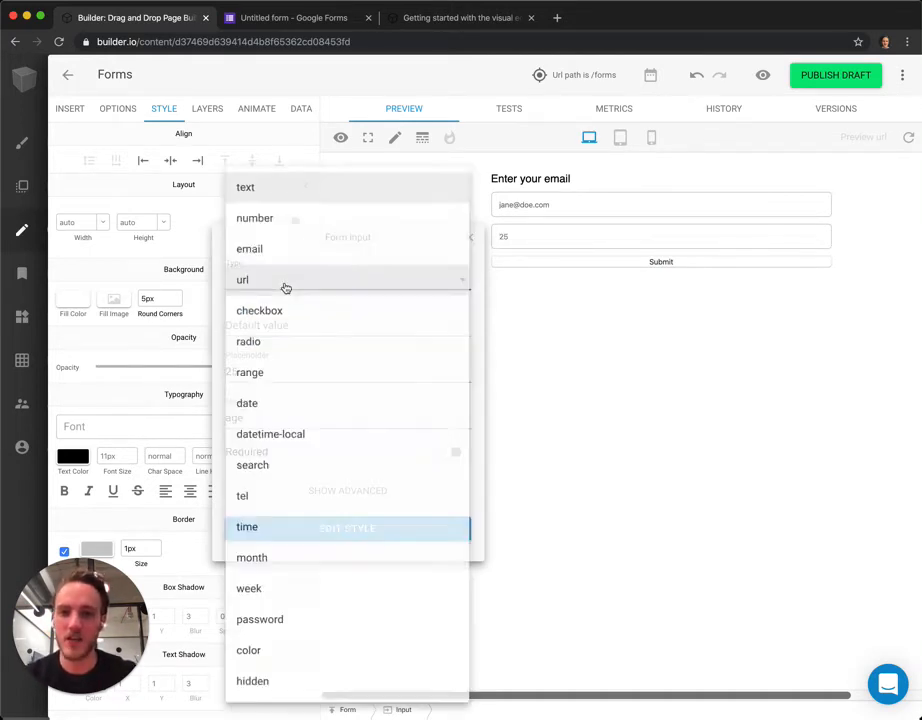
{"action": "left_click", "coordinate": [299, 218]}
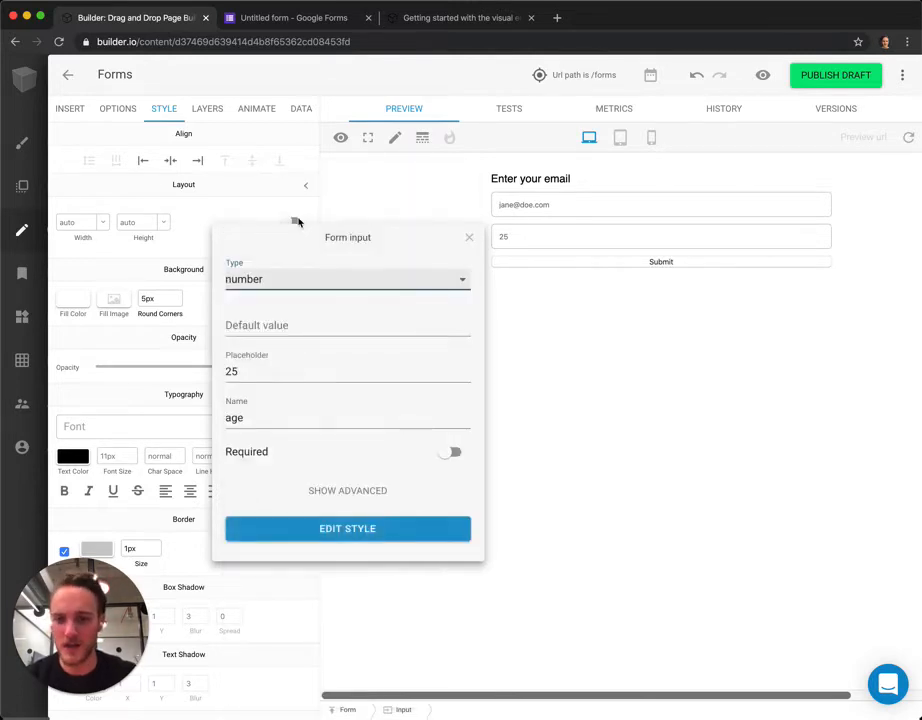
{"action": "left_click", "coordinate": [305, 286]}
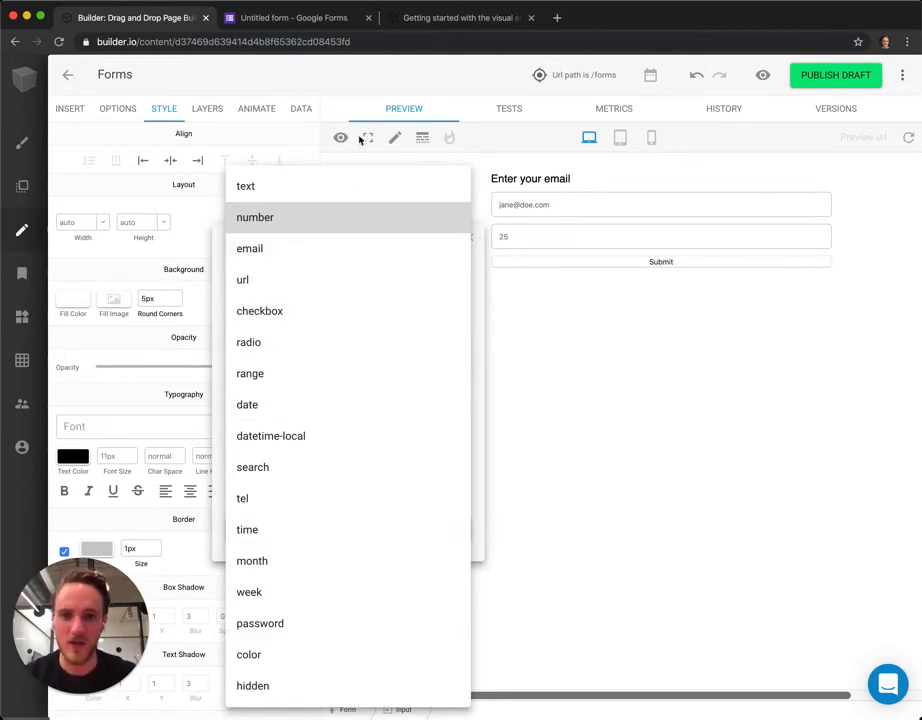
{"action": "left_click", "coordinate": [478, 294]}
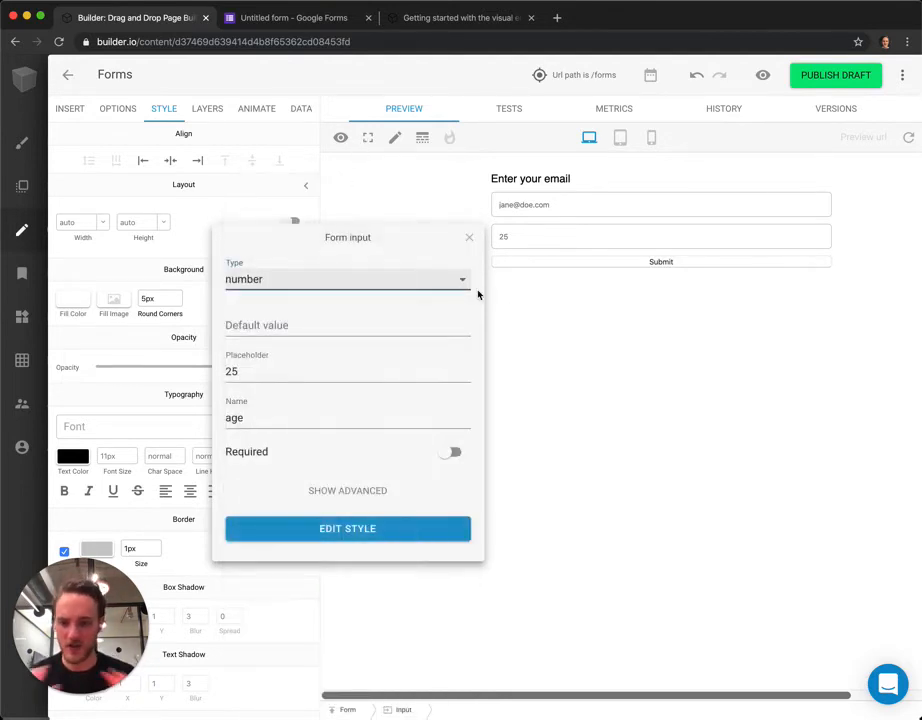
{"action": "left_click", "coordinate": [739, 294]}
Step: Duplicate the "Enter your email" label above the age input and change the copy's text to "What is your age"
{"action": "left_click", "coordinate": [557, 180]}
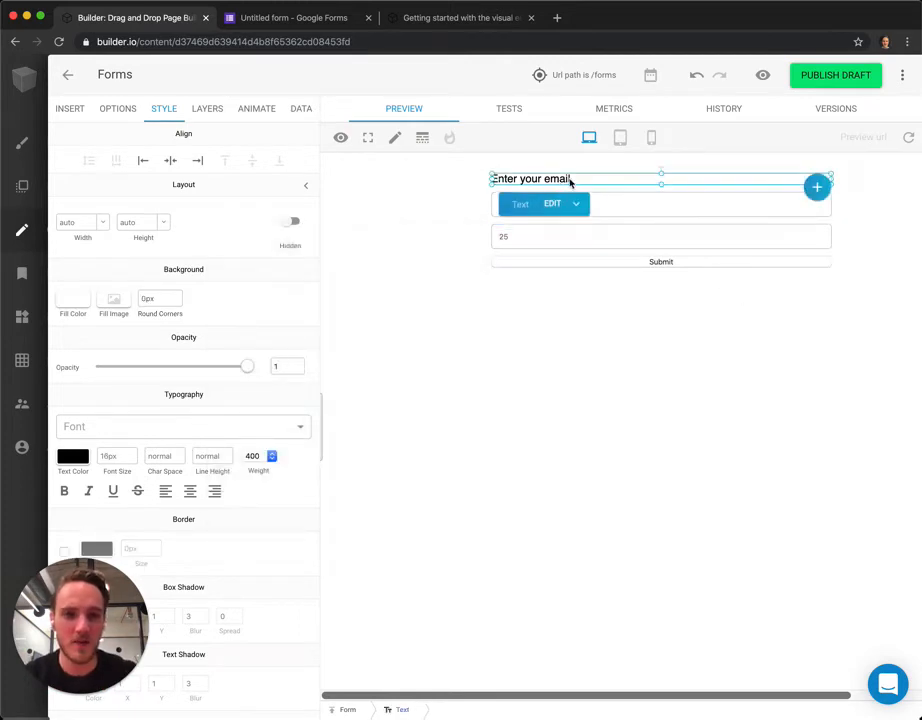
{"action": "left_click_drag", "start_coordinate": [571, 182], "coordinate": [587, 225]}
{"action": "left_click", "coordinate": [560, 231]}
{"action": "double_click", "coordinate": [560, 231]}
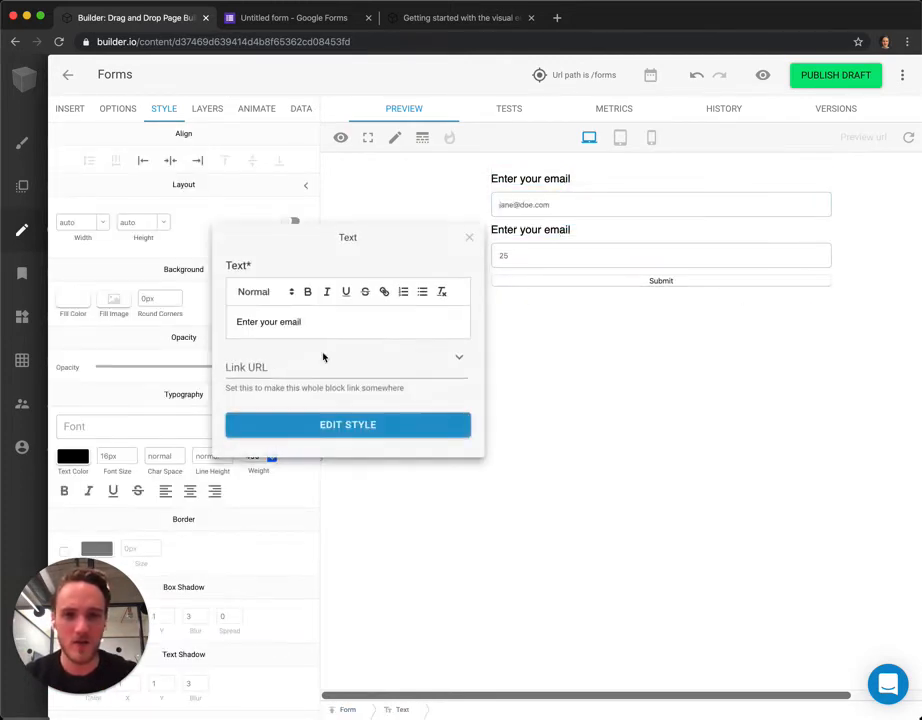
{"action": "triple_click", "coordinate": [315, 329]}
{"action": "type", "text": "What is your age"}
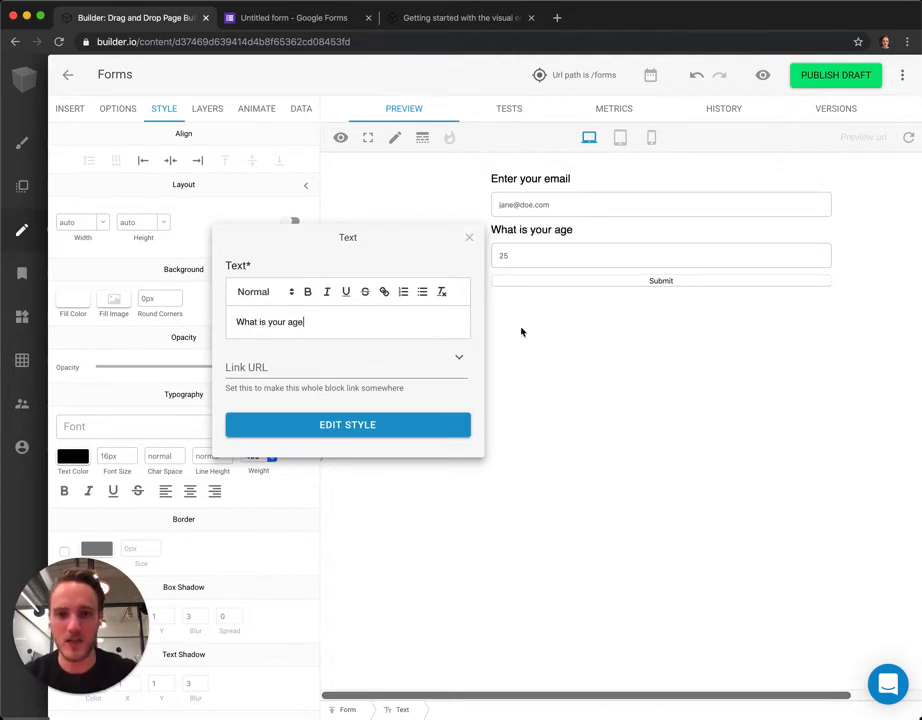
Step: Examine the name values in the settings of the age input and the email input
{"action": "left_click", "coordinate": [570, 253]}
{"action": "double_click", "coordinate": [569, 253]}
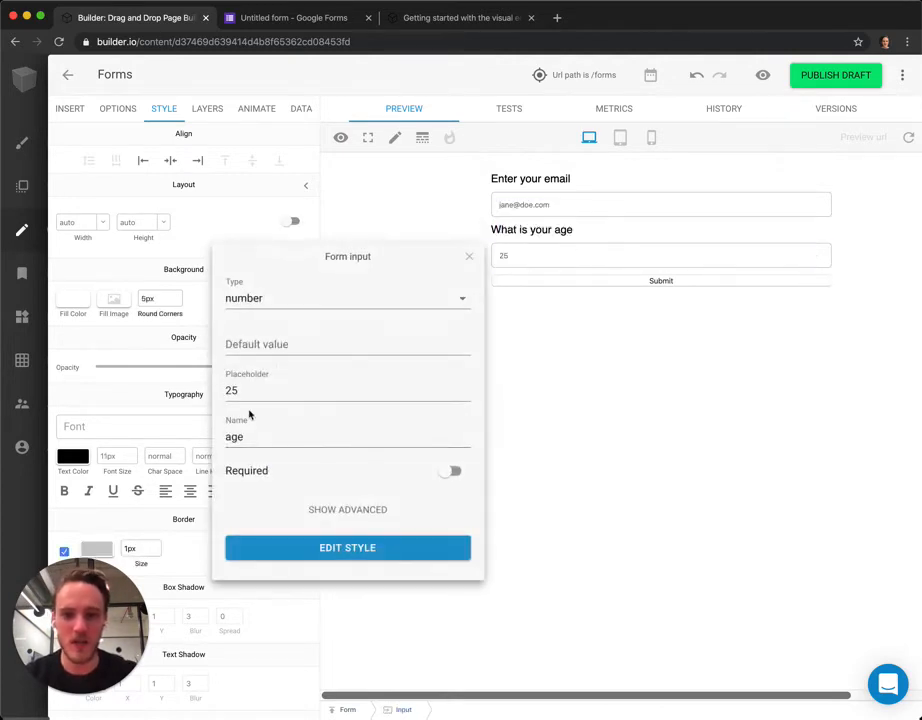
{"action": "left_click_drag", "start_coordinate": [261, 432], "coordinate": [130, 438]}
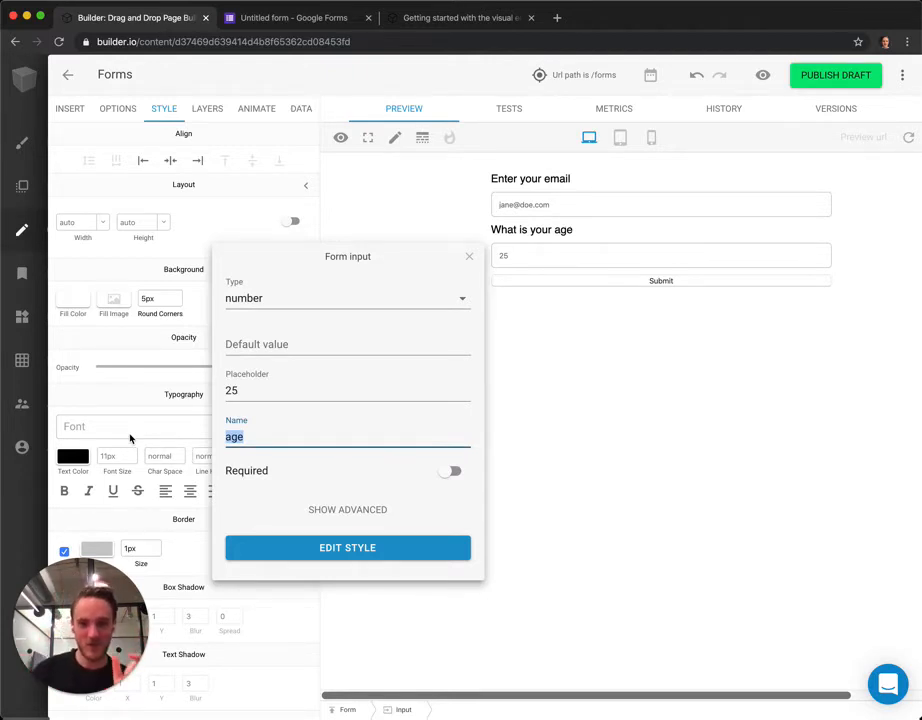
{"action": "left_click", "coordinate": [663, 391]}
{"action": "left_click", "coordinate": [543, 200]}
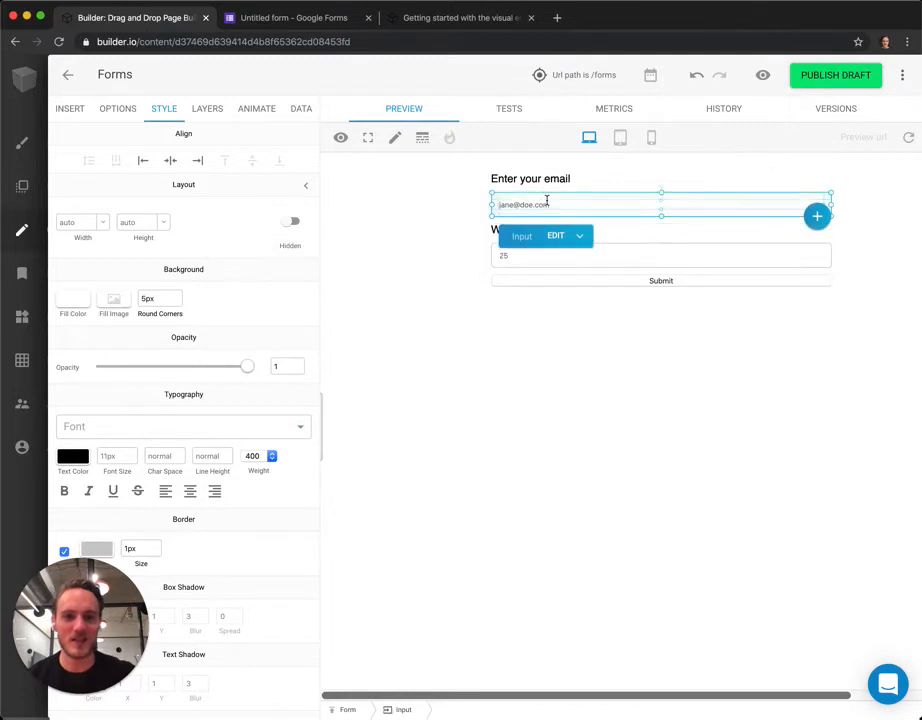
{"action": "double_click", "coordinate": [545, 202]}
{"action": "left_click", "coordinate": [288, 389]}
{"action": "double_click", "coordinate": [290, 391]}
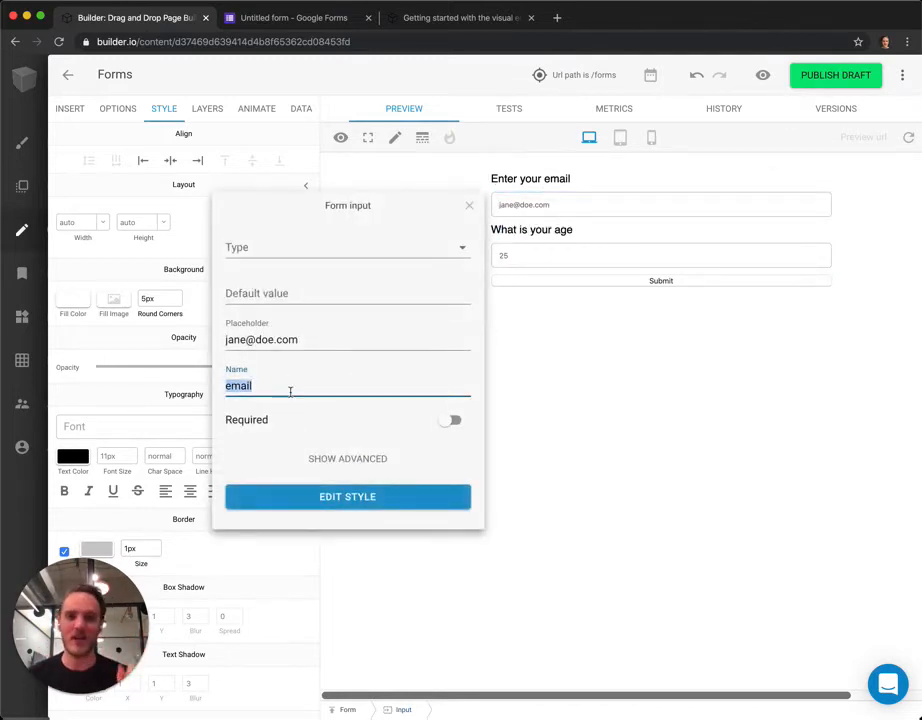
{"action": "left_click", "coordinate": [648, 385]}
Step: Give the form's Submit button a blue fill color and white text
{"action": "left_click", "coordinate": [551, 283]}
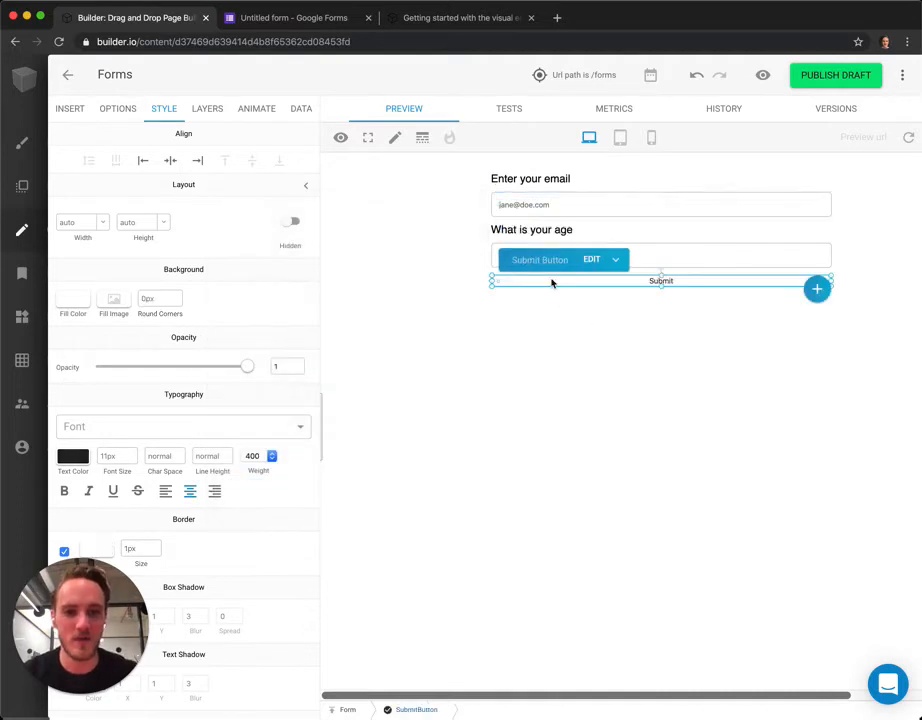
{"action": "left_click", "coordinate": [80, 297]}
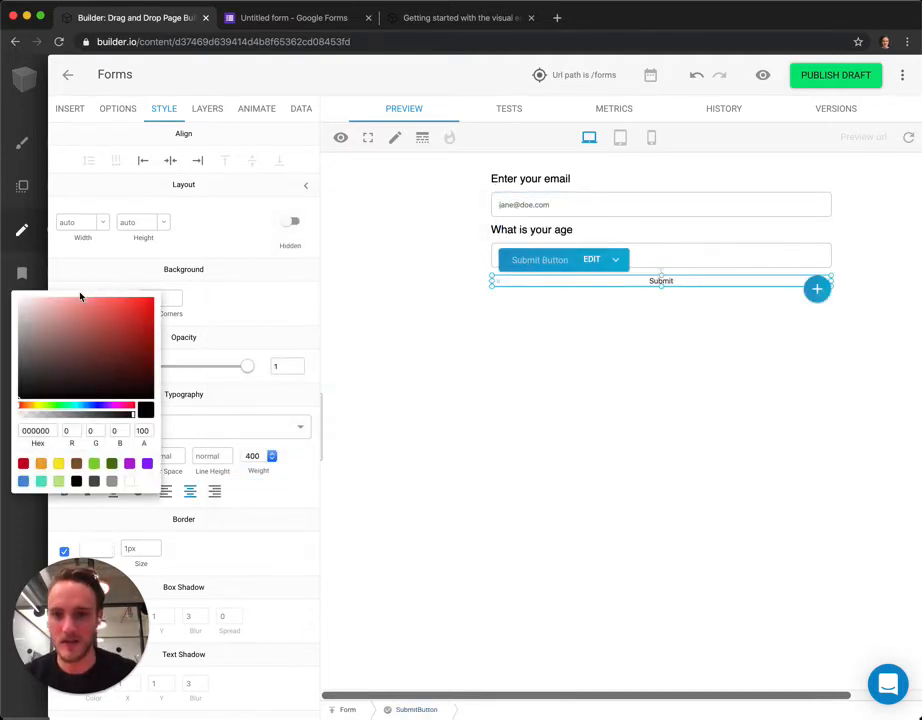
{"action": "left_click", "coordinate": [29, 315]}
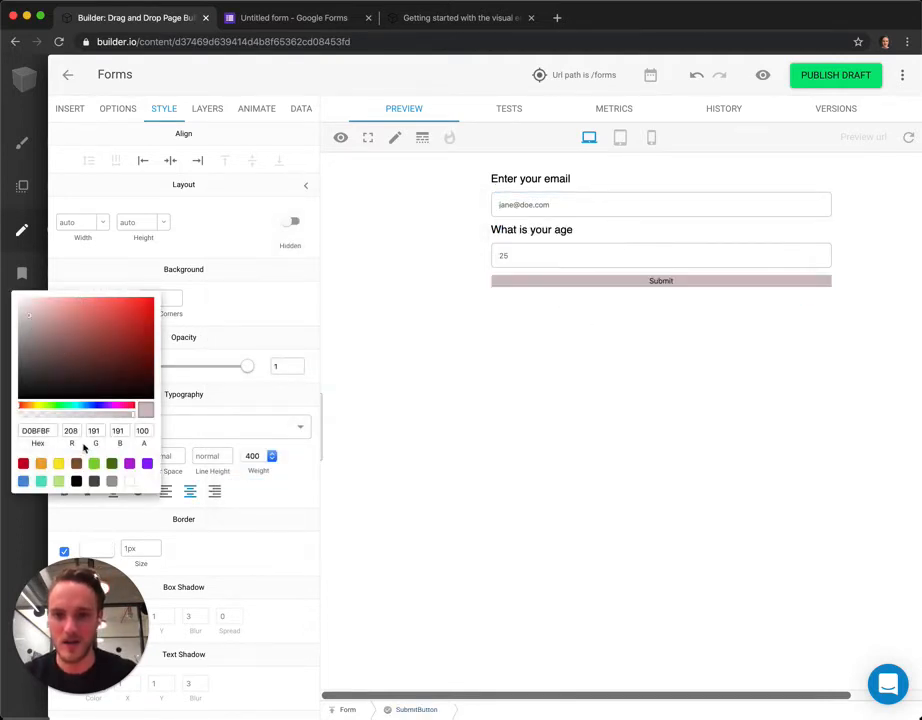
{"action": "left_click", "coordinate": [23, 481]}
{"action": "left_click", "coordinate": [268, 430]}
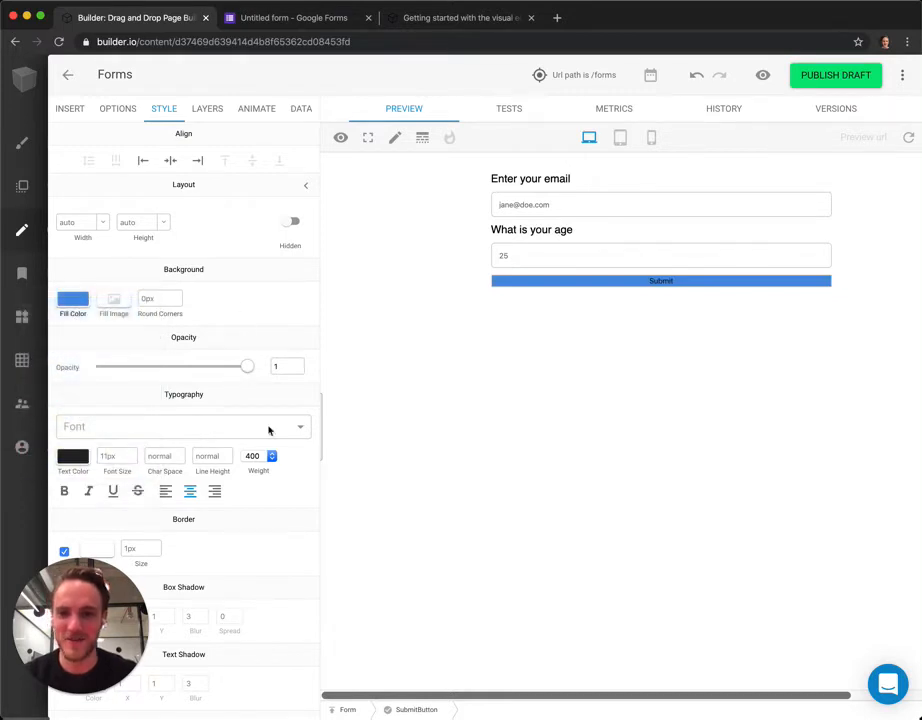
{"action": "left_click", "coordinate": [72, 456]}
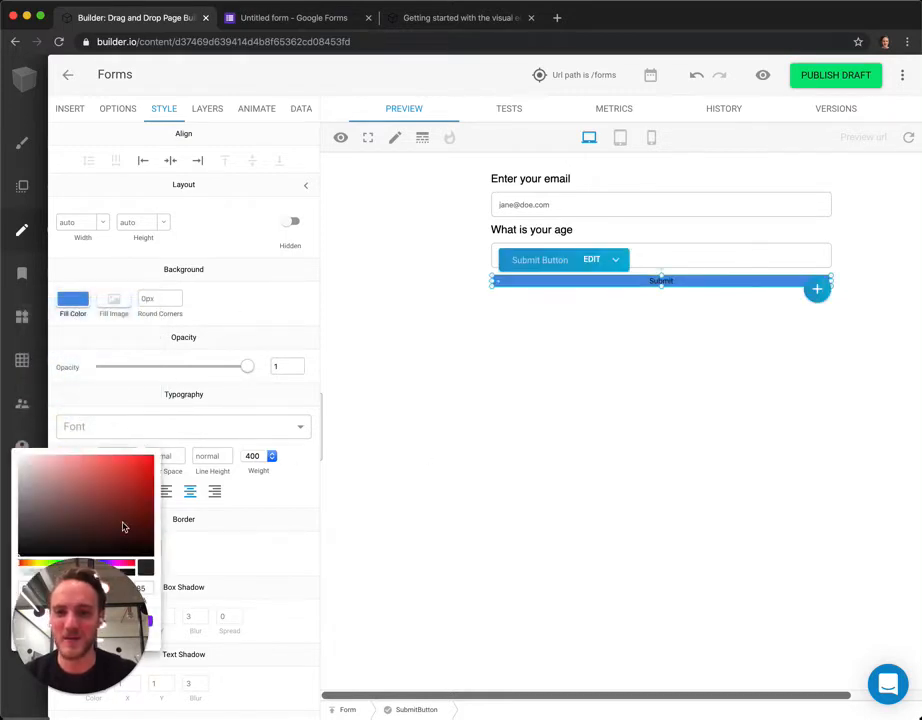
{"action": "left_click", "coordinate": [150, 362]}
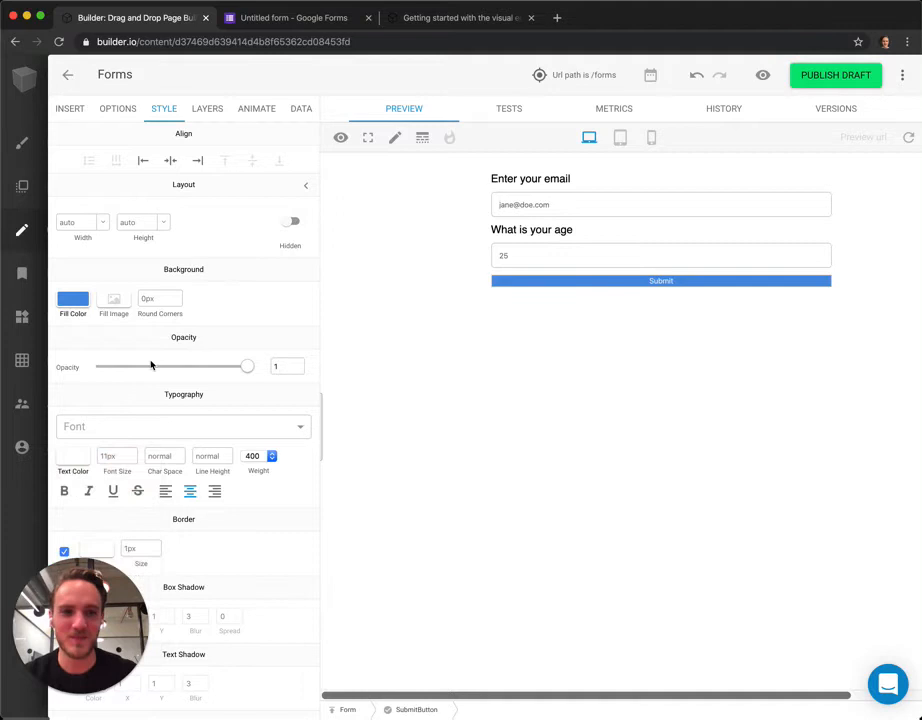
{"action": "left_click", "coordinate": [541, 393]}
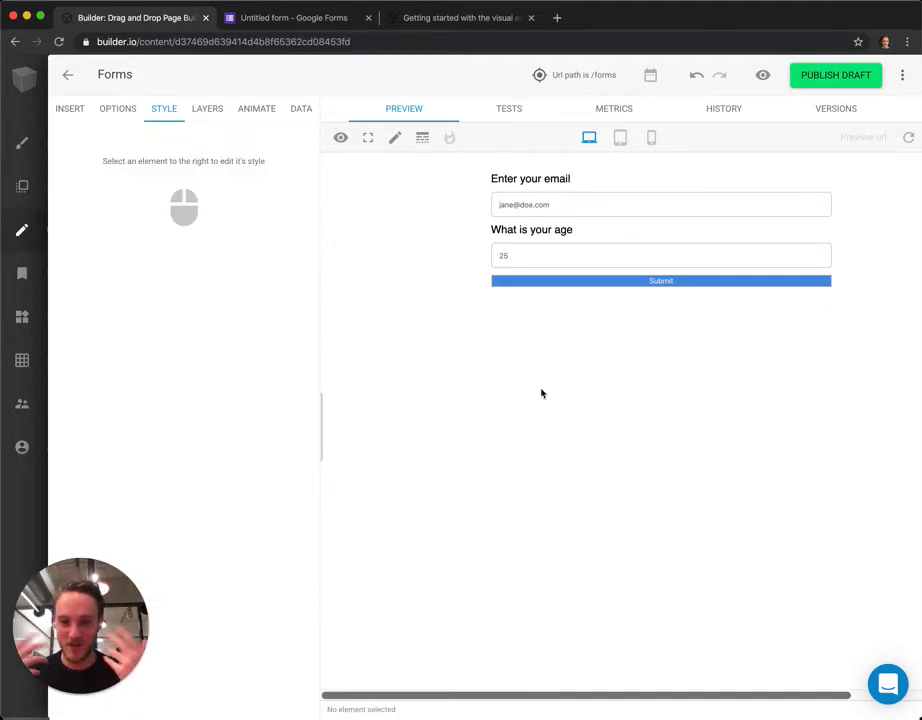
Step: Examine the form's own settings, comparing the options with Send with js off and on and locating the Action URL
{"action": "left_click", "coordinate": [636, 223]}
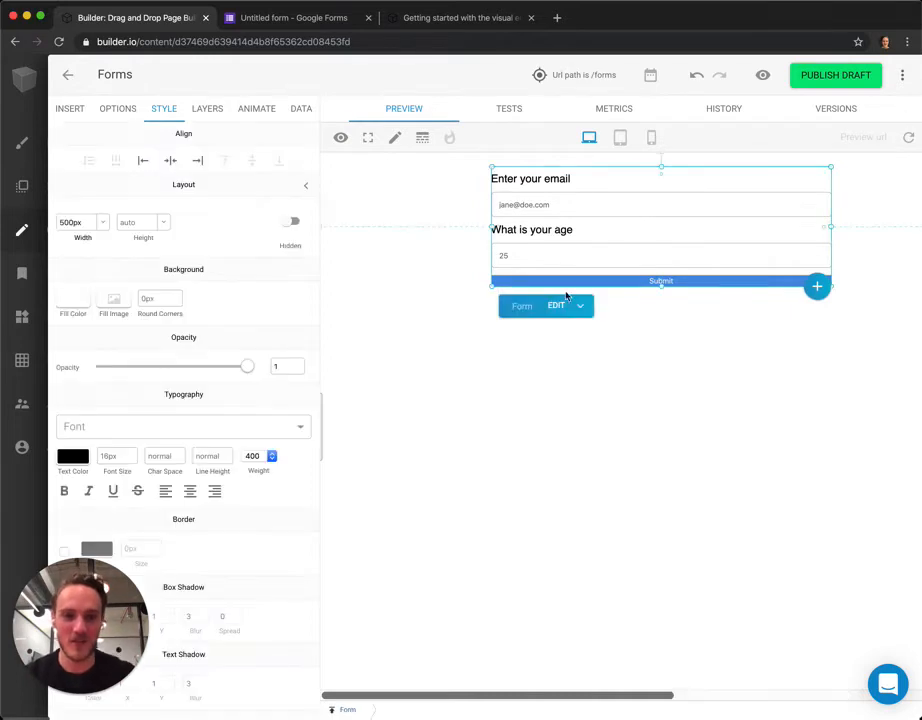
{"action": "left_click", "coordinate": [556, 304]}
{"action": "left_click", "coordinate": [289, 266]}
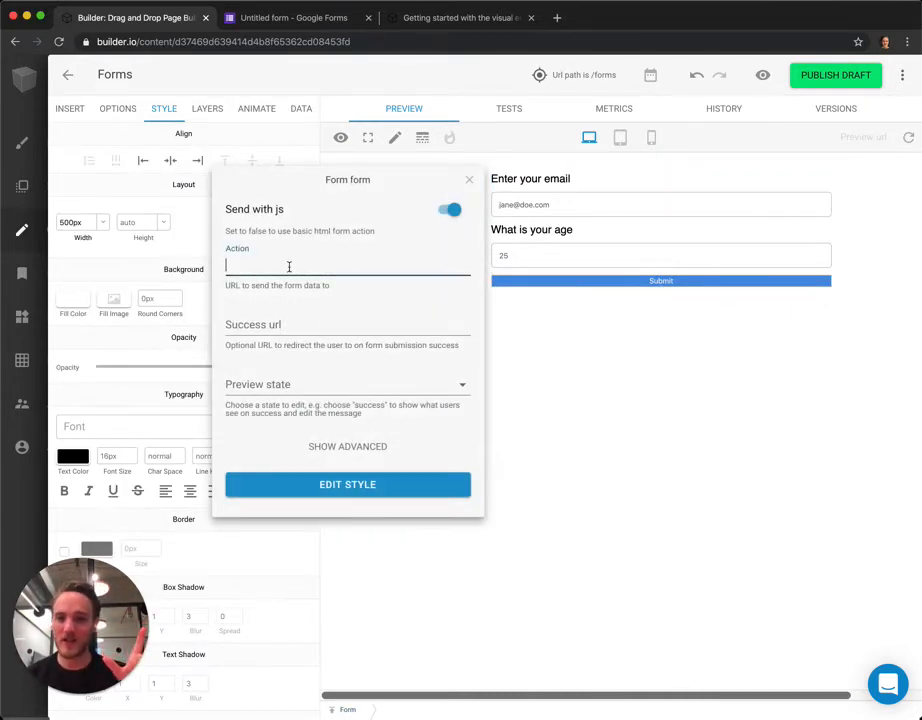
{"action": "left_click", "coordinate": [449, 213]}
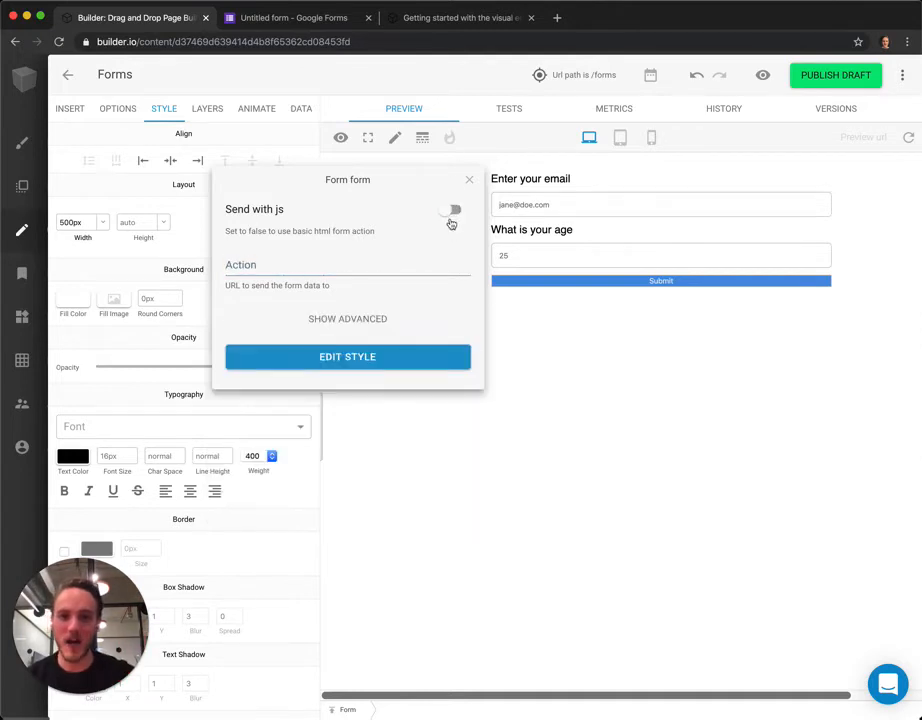
{"action": "left_click", "coordinate": [449, 213]}
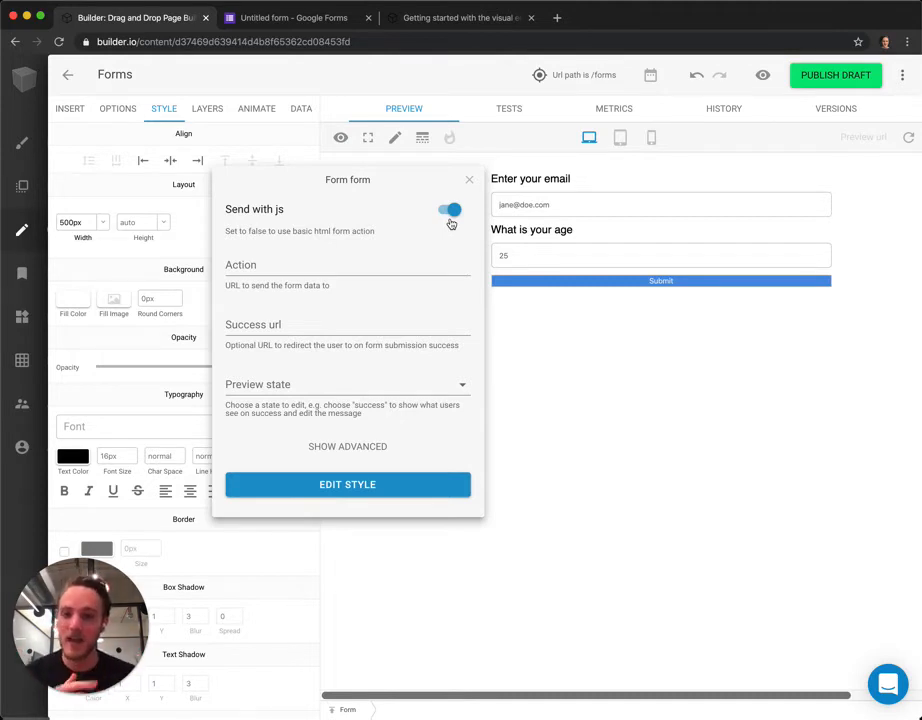
{"action": "left_click", "coordinate": [305, 269]}
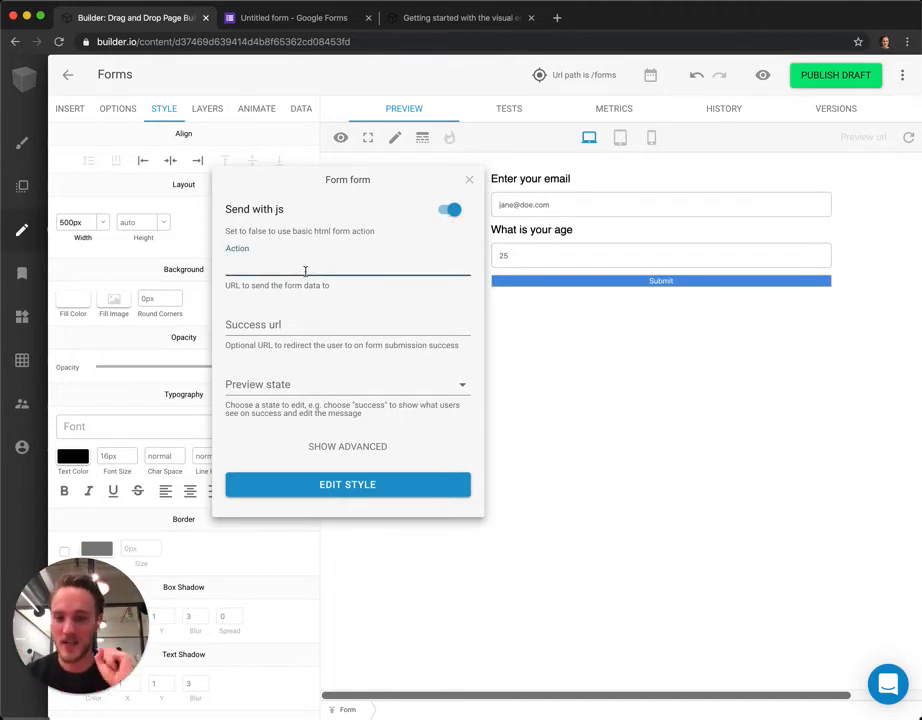
{"action": "left_click", "coordinate": [465, 182]}
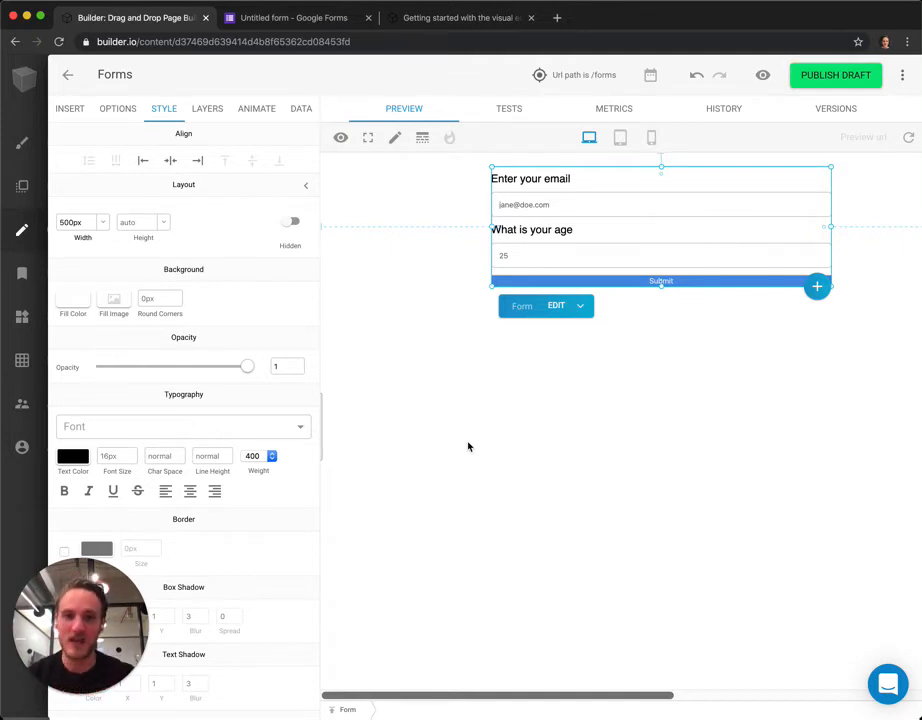
Step: Open the form's data settings at its element actions
{"action": "left_click", "coordinate": [300, 116]}
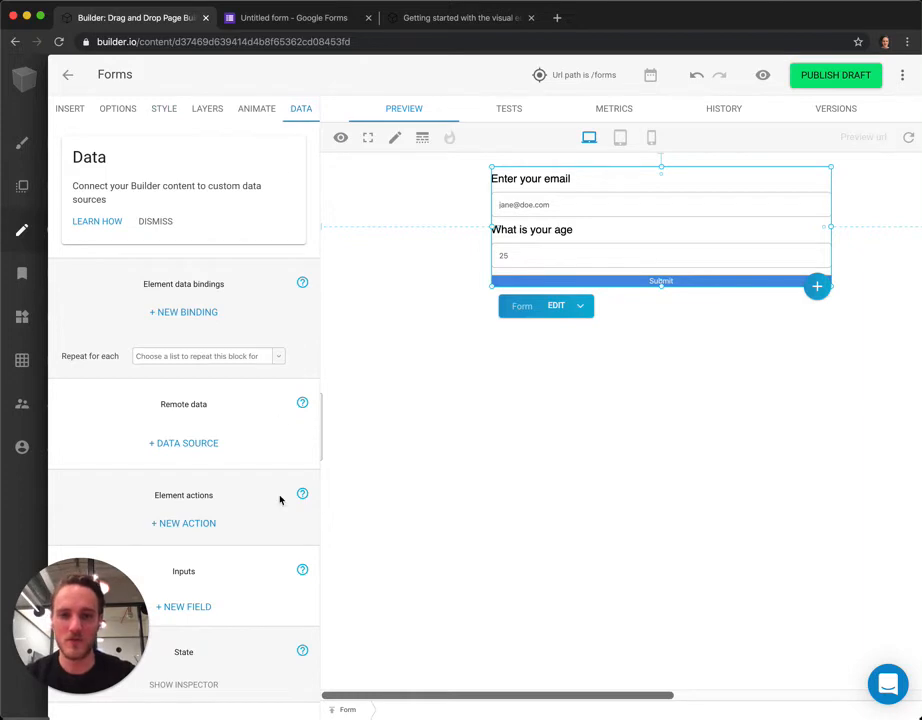
{"action": "scroll", "coordinate": [280, 500], "scroll_direction": "down", "scroll_amount": 1}
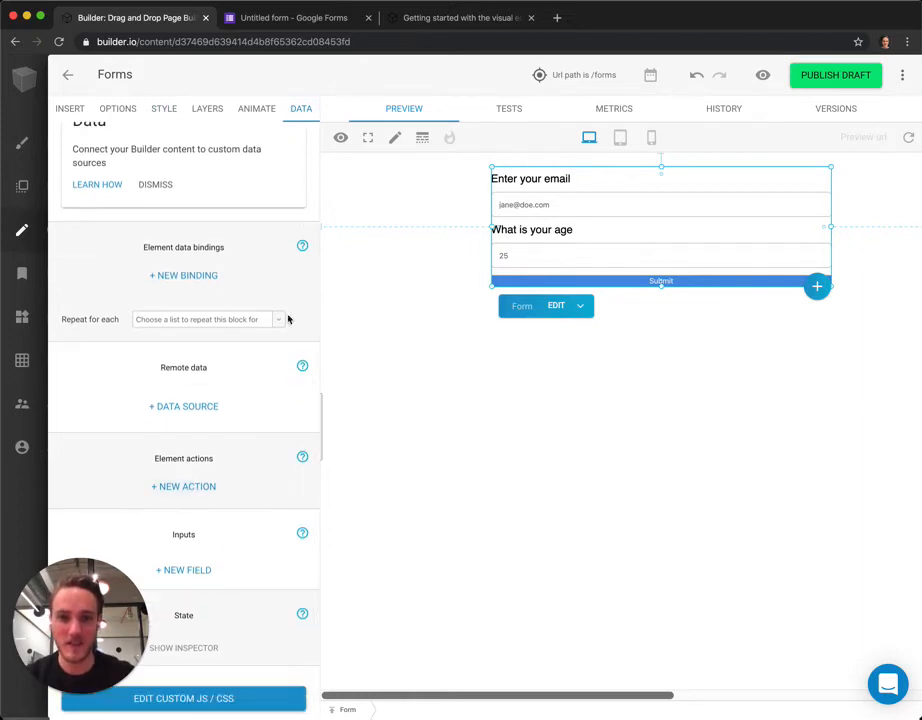
{"action": "left_click", "coordinate": [198, 487]}
{"action": "left_click", "coordinate": [128, 524]}
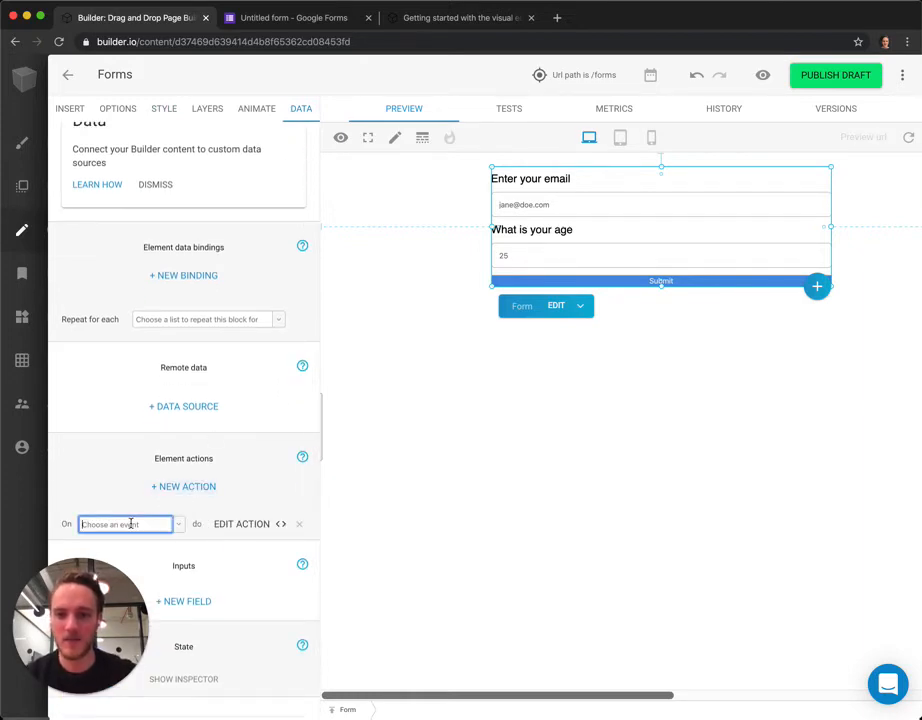
{"action": "left_click", "coordinate": [299, 525]}
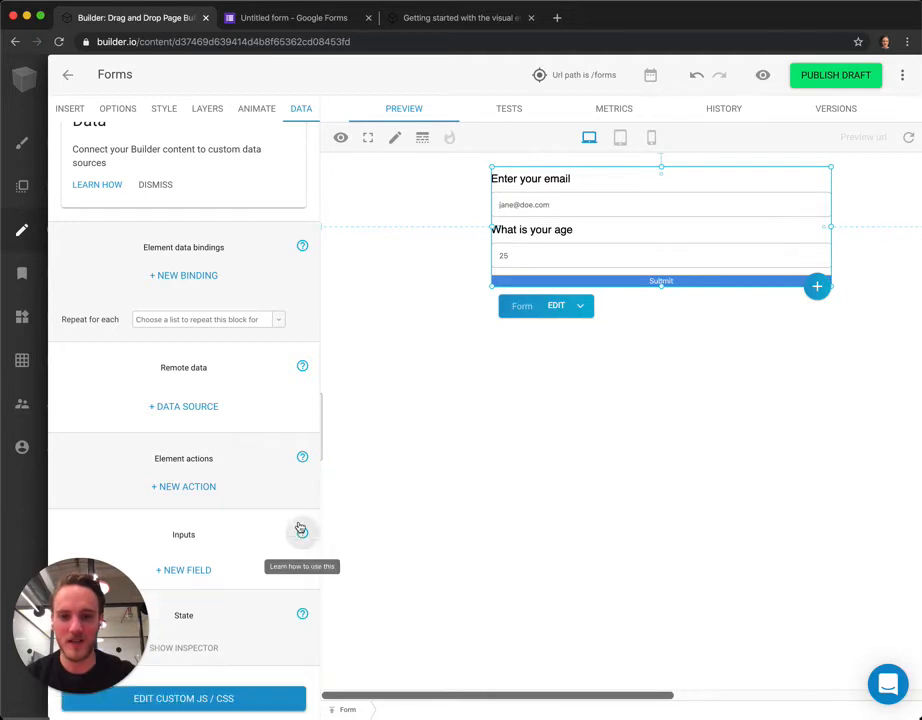
Step: Add a new element action to the form that runs on the submit event
{"action": "left_click", "coordinate": [192, 487]}
{"action": "left_click", "coordinate": [160, 521]}
{"action": "type", "text": "submit"}
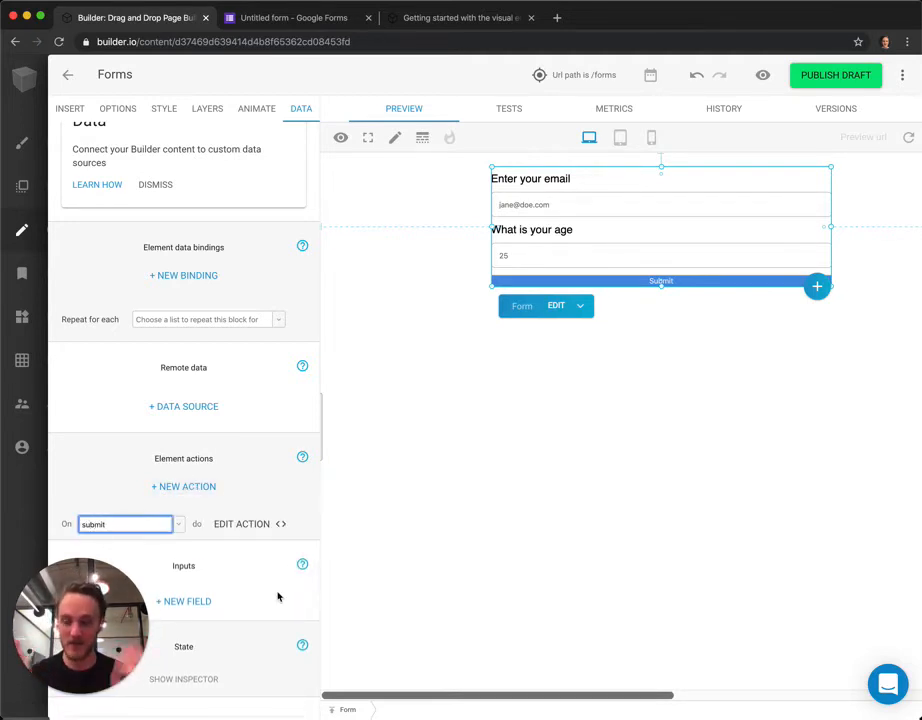
Step: Replace the submit action's placeholder code with a fetch call to '/your-api' using method 'POST' and an empty JSON.stringify object as body
{"action": "left_click", "coordinate": [251, 528]}
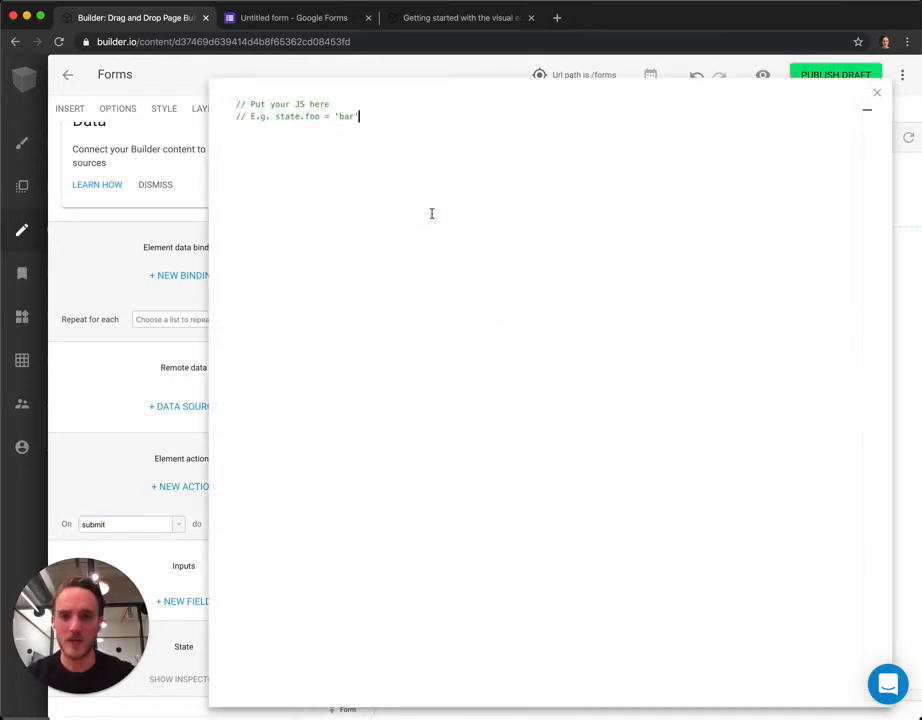
{"action": "key", "text": "ctrl+a"}
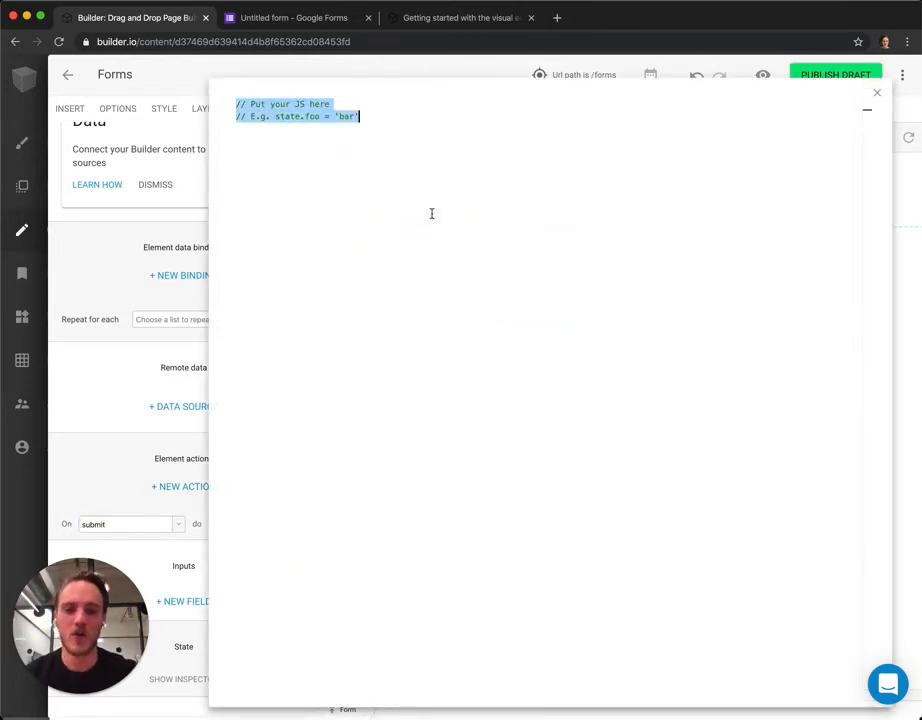
{"action": "key", "text": "BackSpace"}
{"action": "type", "text": "fetch('"}
{"action": "type", "text": "/your-api', {"}
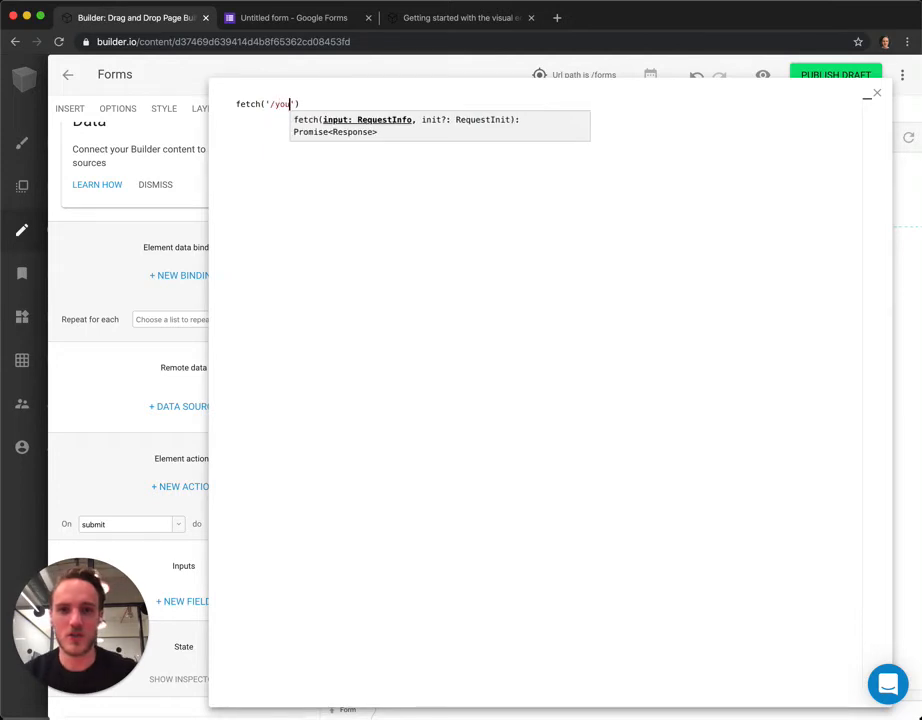
{"action": "key", "text": "Return"}
{"action": "type", "text": "method: 'POST',"}
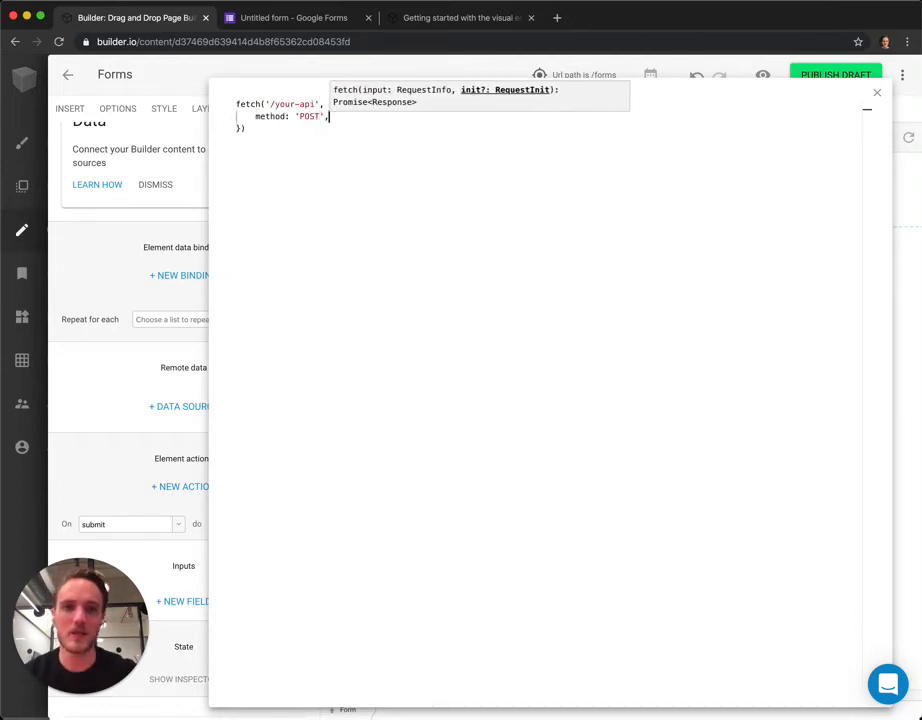
{"action": "key", "text": "Return"}
{"action": "type", "text": "body: JSON.s"}
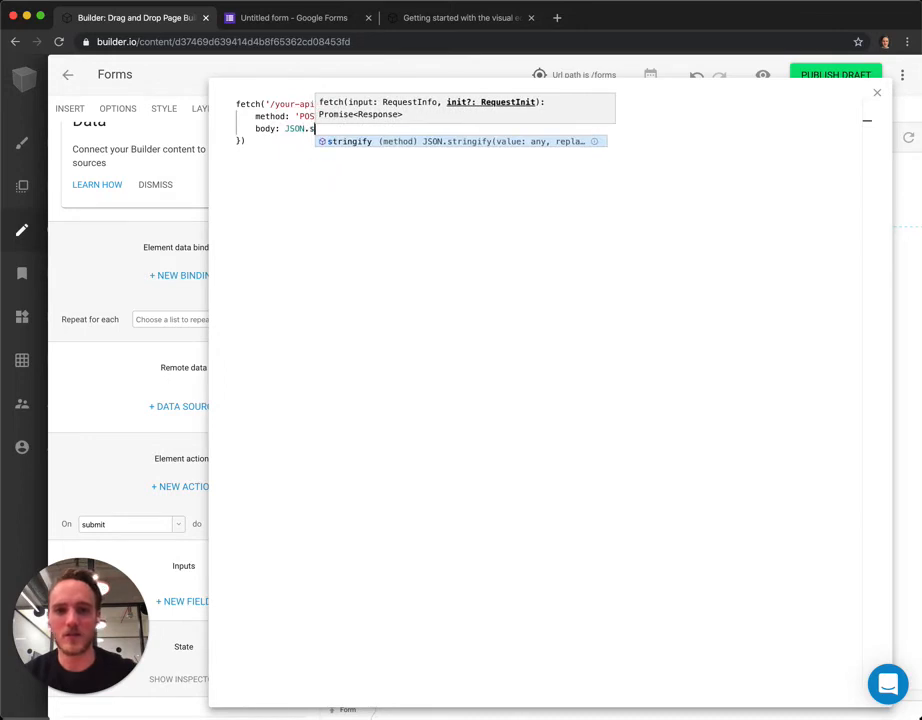
{"action": "key", "text": "Tab"}
{"action": "type", "text": "({"}
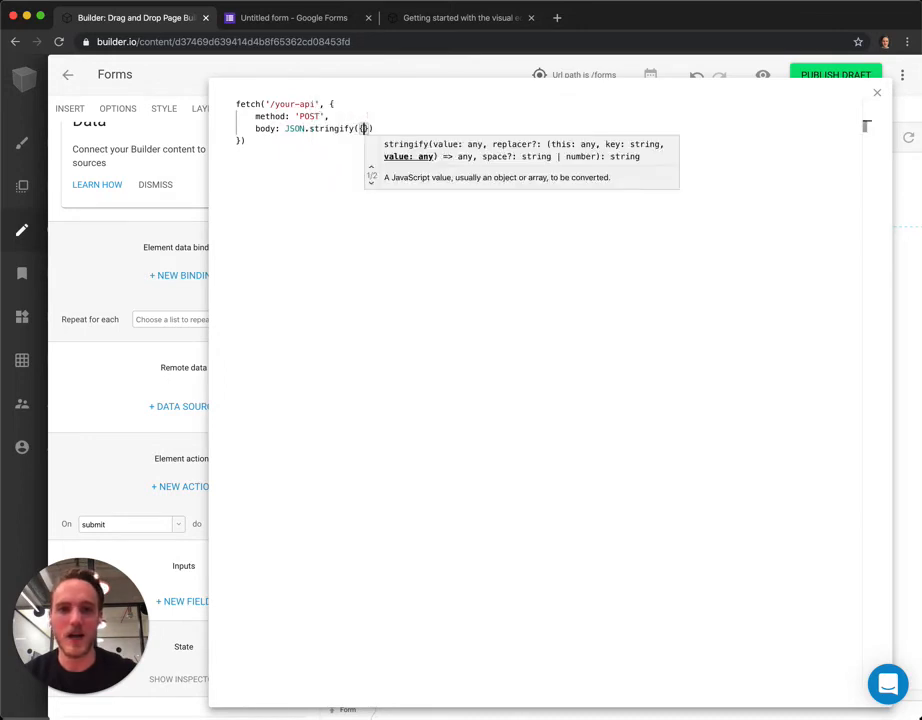
{"action": "key", "text": "Return"}
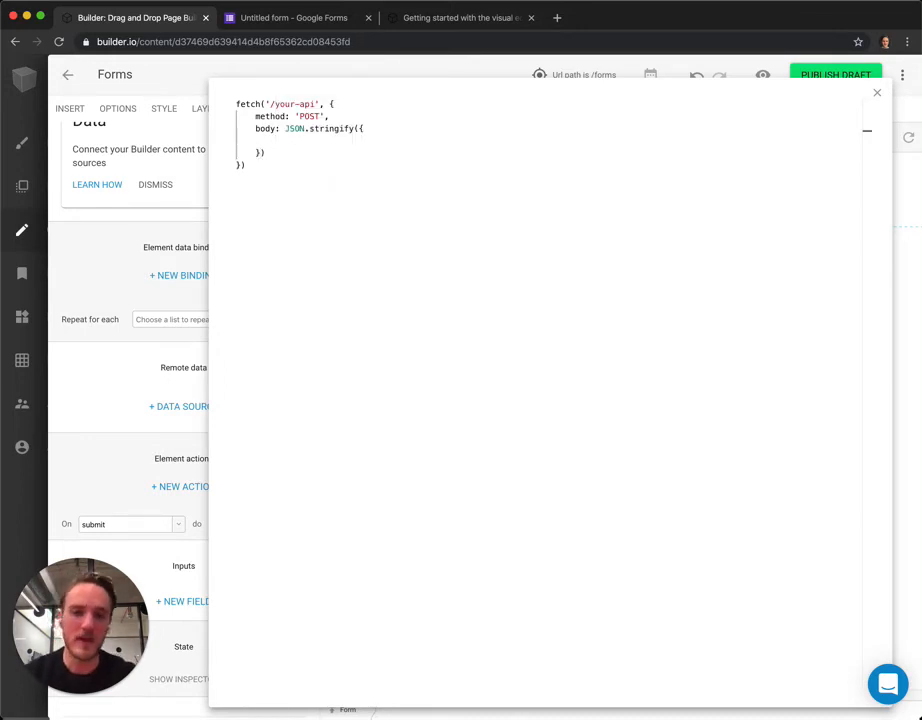
{"action": "type", "text": "name:"}
{"action": "key", "text": "shift+Home"}
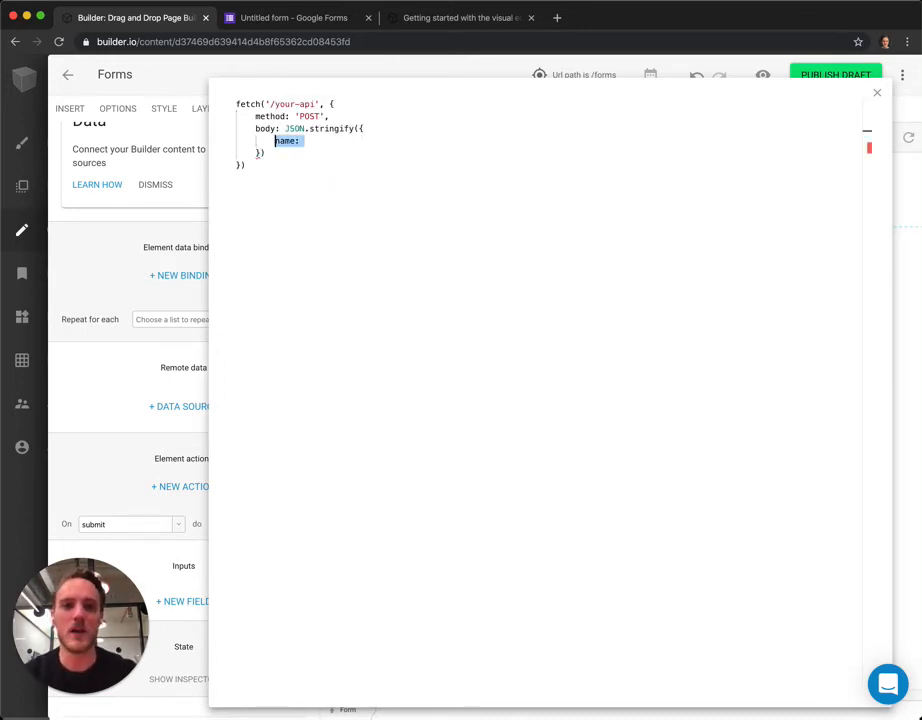
{"action": "key", "text": "BackSpace"}
Step: Add an email property to the request body, set to event.currentTarget.querySelector('[name=email]').value
{"action": "type", "text": "email: document"}
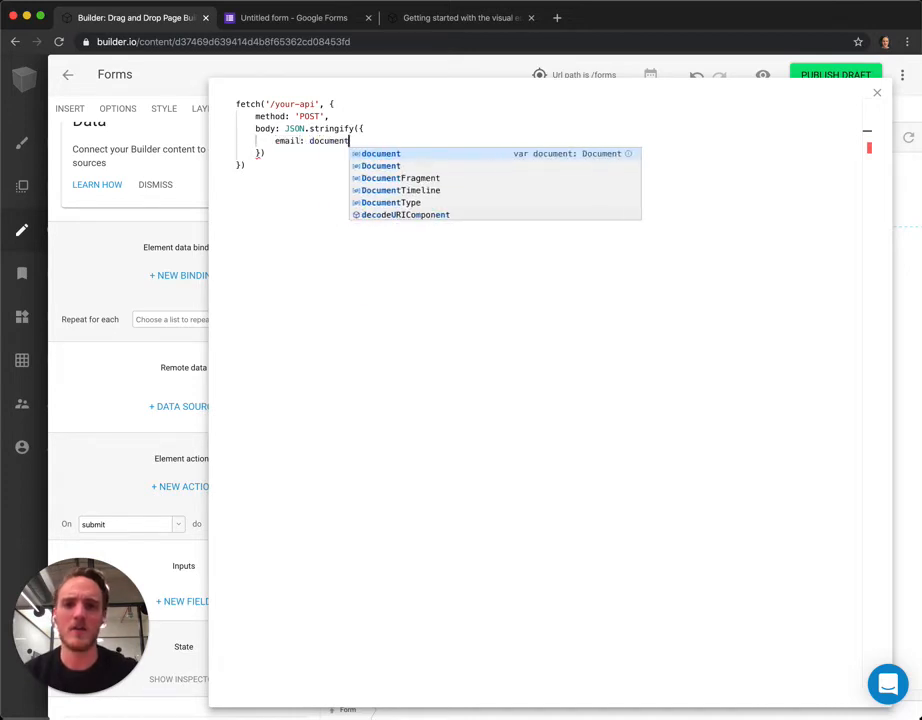
{"action": "key", "text": "alt+BackSpace"}
{"action": "type", "text": "event.cu"}
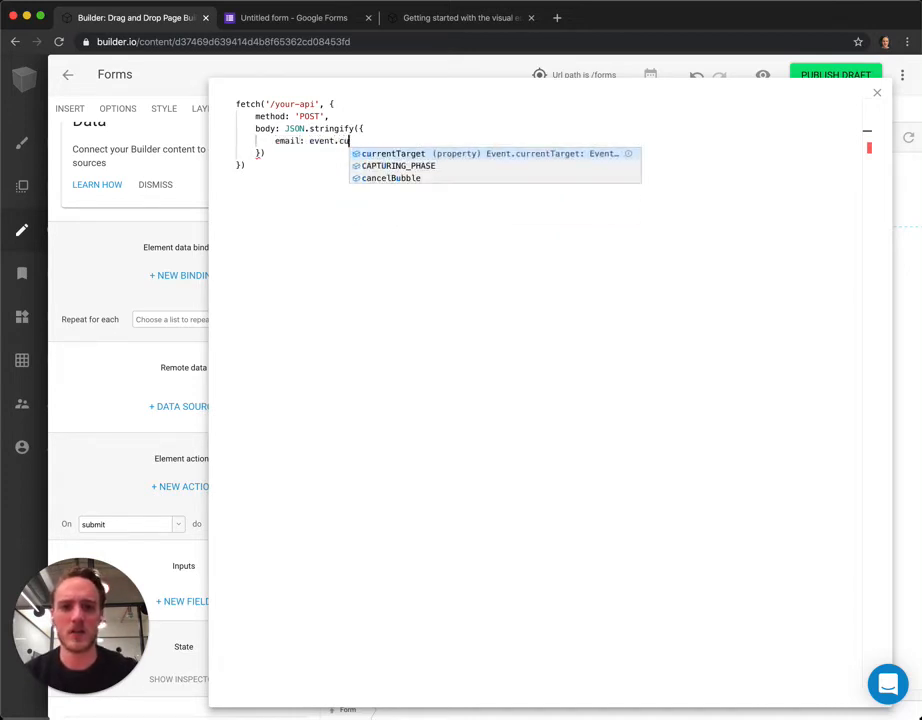
{"action": "type", "text": "rrentTarget.querySelecto"}
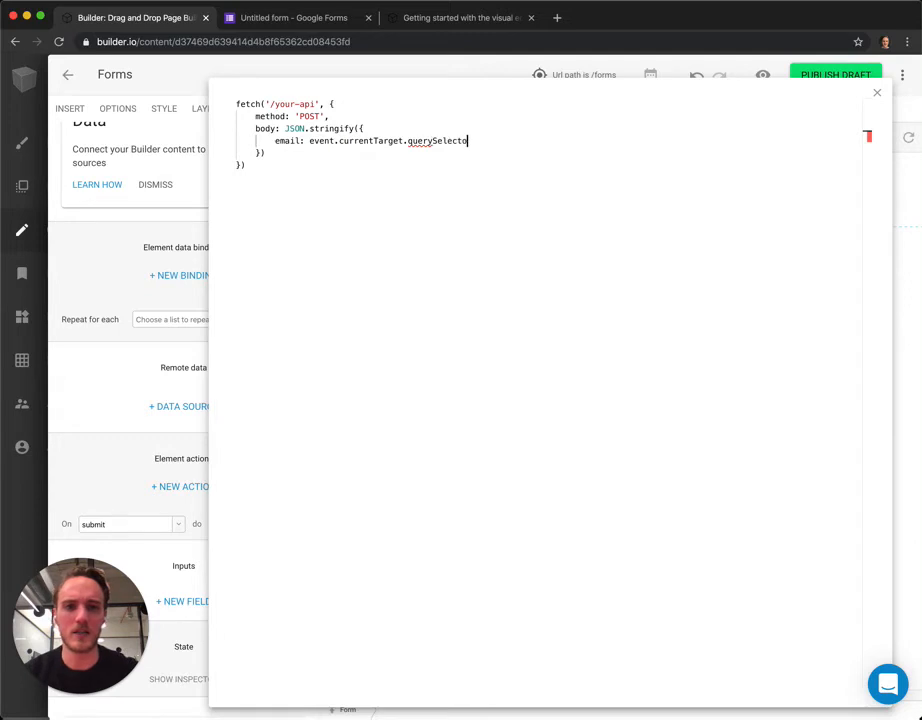
{"action": "type", "text": "r('[name=email]"}
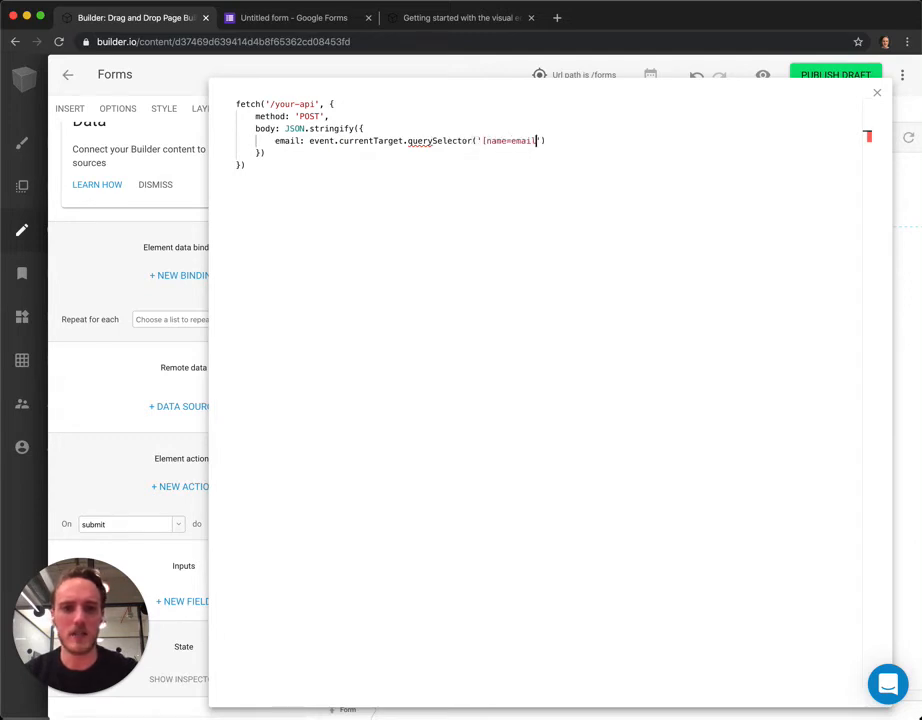
{"action": "type", "text": "').value"}
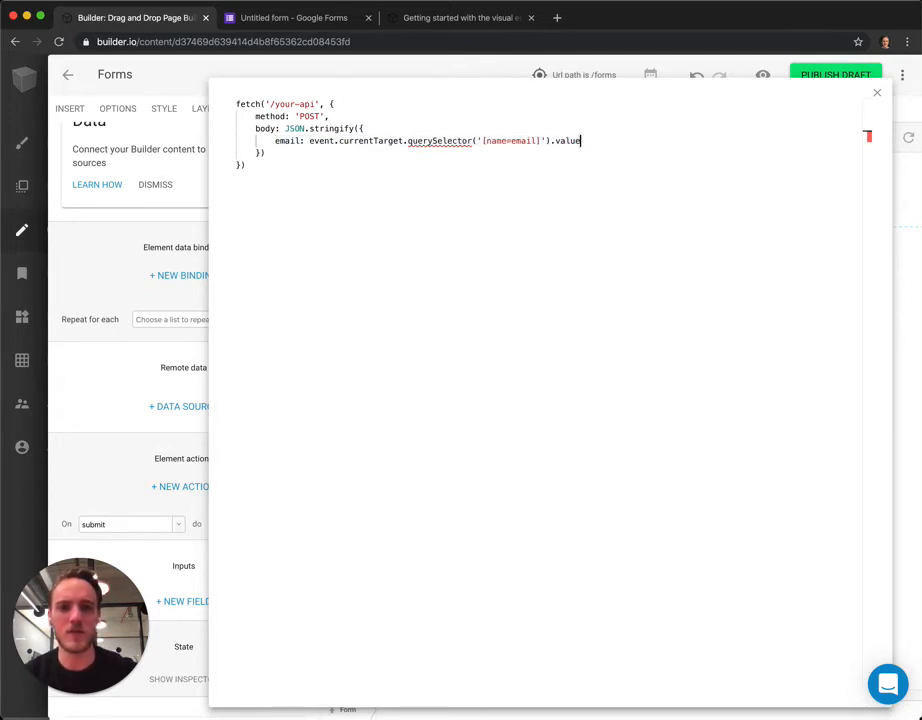
Step: Duplicate the email line inside the request body and change both email words in the copy to age
{"action": "type", "text": ","}
{"action": "key", "text": "Return"}
{"action": "type", "text": "email: event.currentTarget.querySelector('[name=email]').value"}
{"action": "key", "text": "super+Left"}
{"action": "key", "text": "shift+alt+Right"}
{"action": "key", "text": "super+d"}
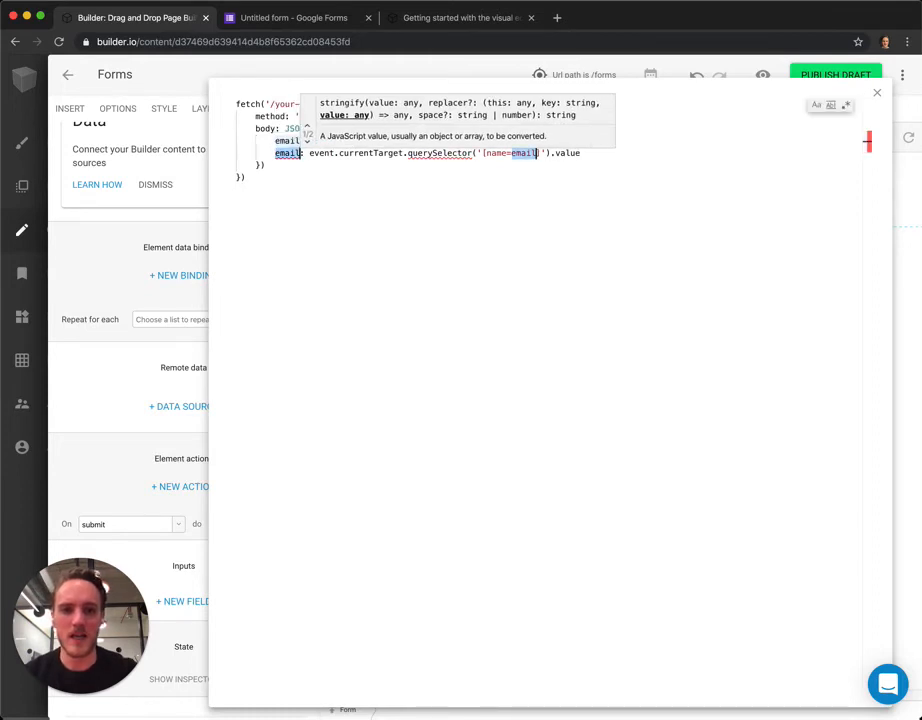
{"action": "type", "text": "age"}
Step: Chain a .then callback onto the fetch call that sets state.formSuccess = true
{"action": "left_click", "coordinate": [533, 296]}
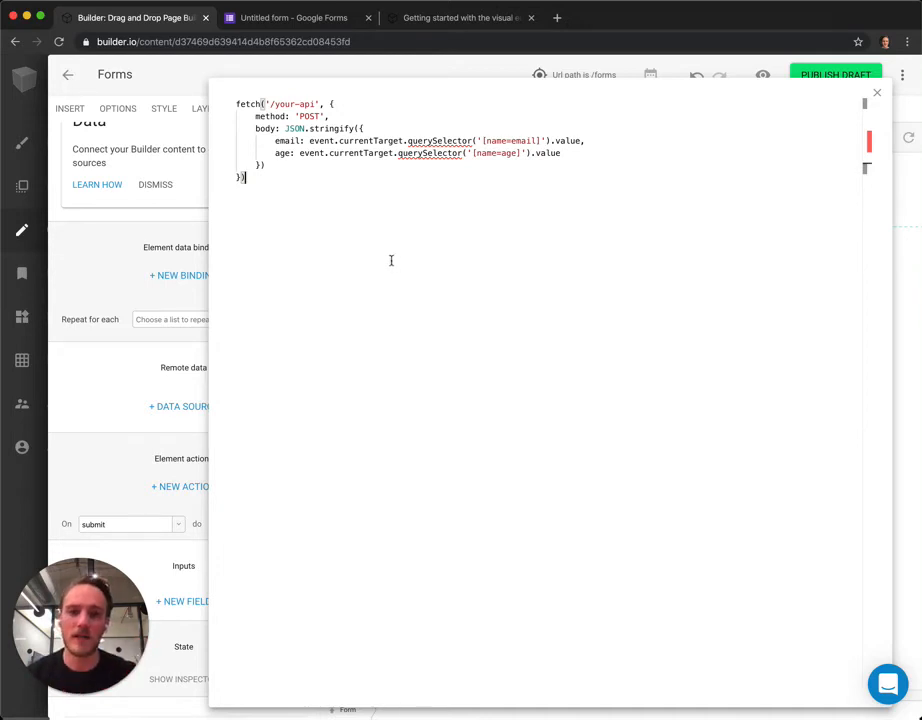
{"action": "key", "text": "Return"}
{"action": "type", "text": ".then(() => {"}
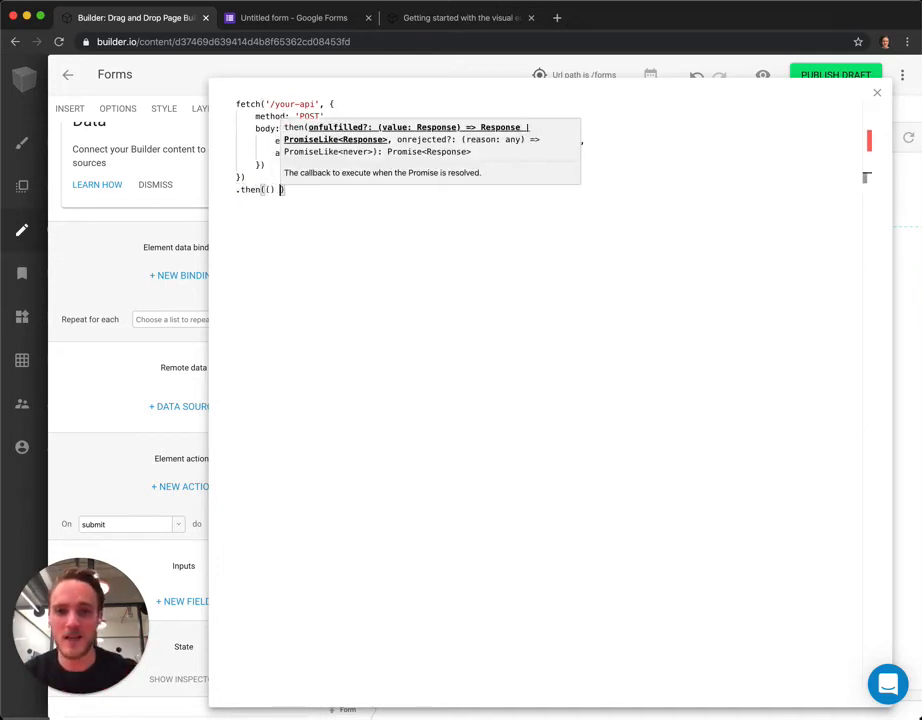
{"action": "key", "text": "Return"}
{"action": "type", "text": "state.form"}
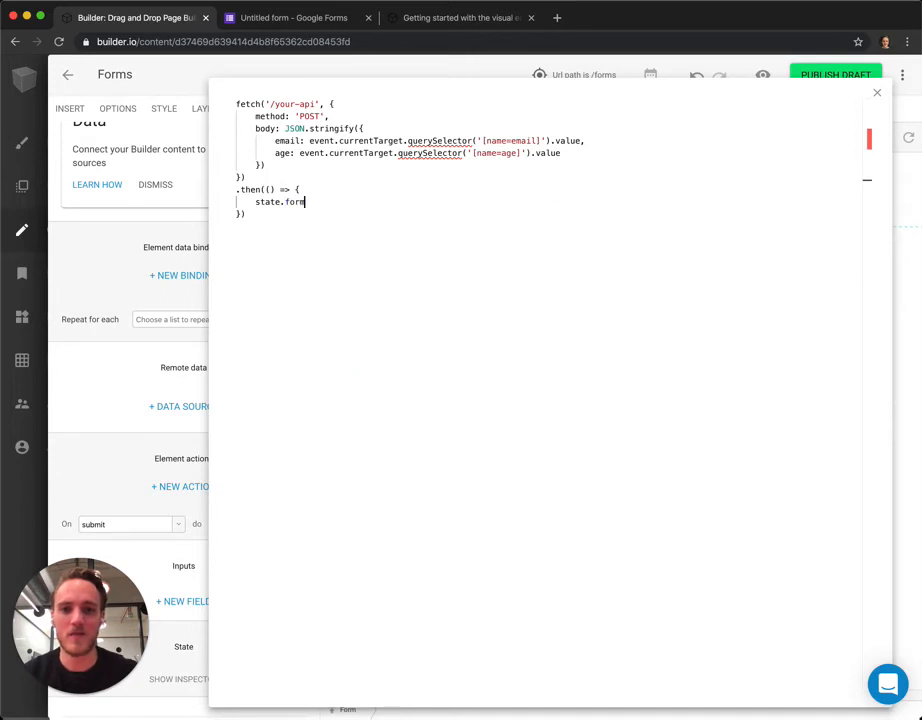
{"action": "type", "text": "Success = true;"}
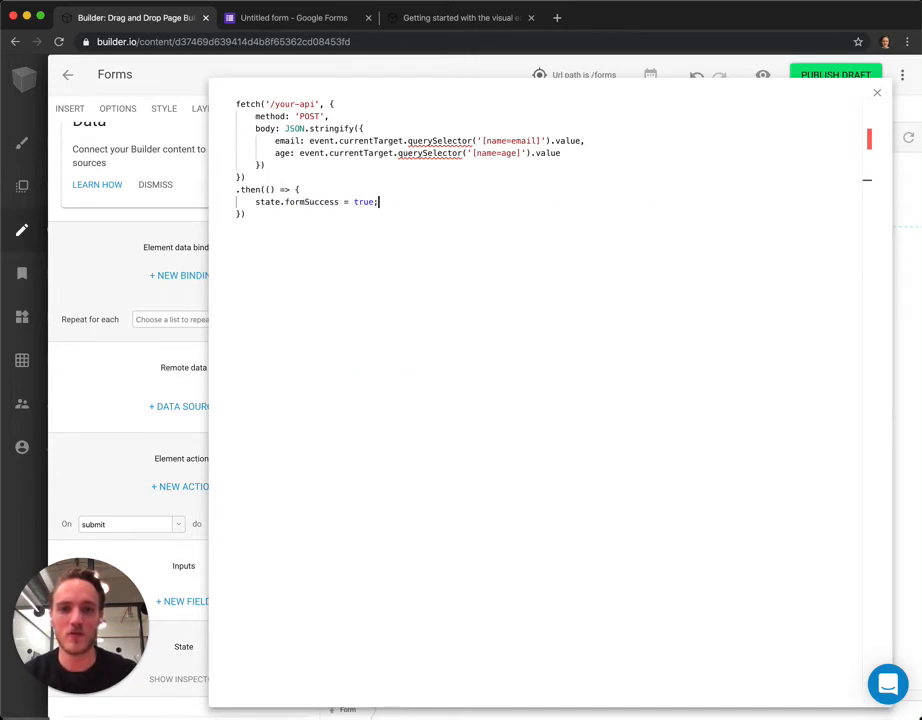
Step: Chain a .catch callback after the .then block that sets state.formError = 'Errored'
{"action": "key", "text": "Down"}
{"action": "key", "text": "Return"}
{"action": "type", "text": ".catch(() => {"}
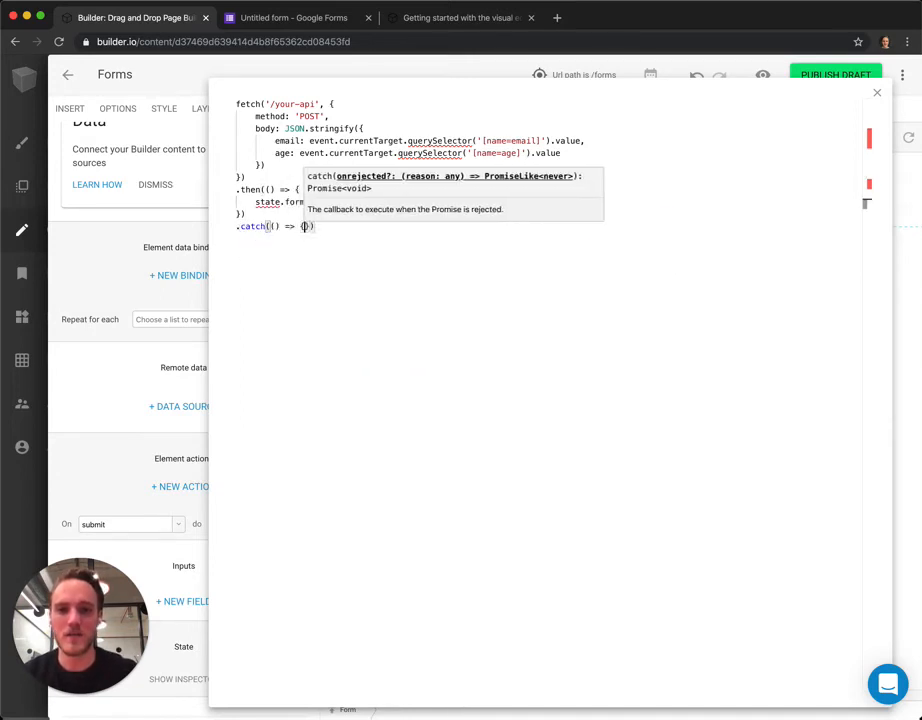
{"action": "key", "text": "Return"}
{"action": "type", "text": "state.formErr"}
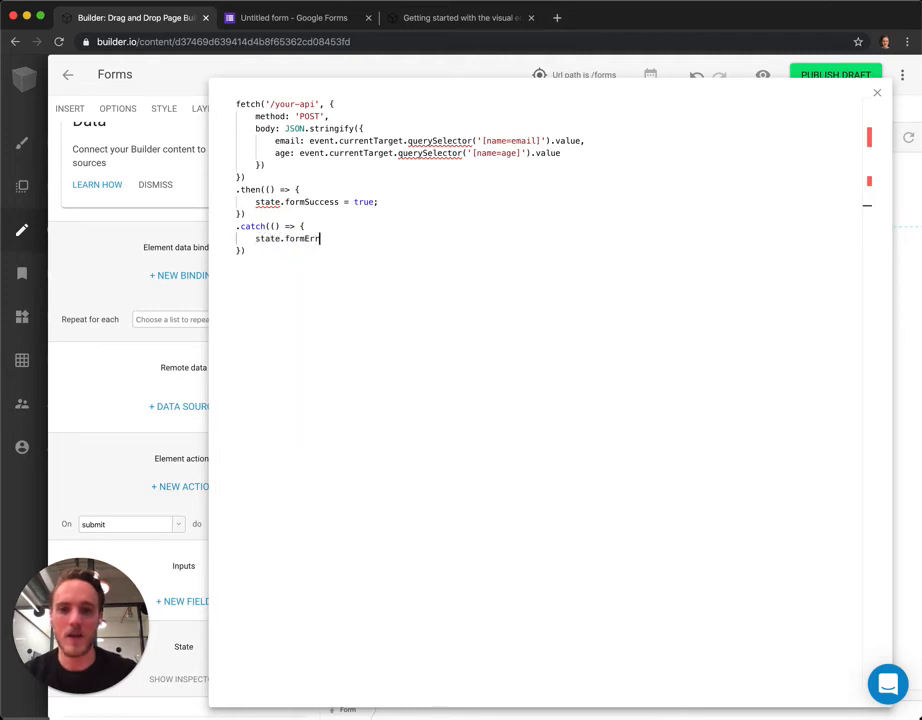
{"action": "type", "text": "or = 'Er"}
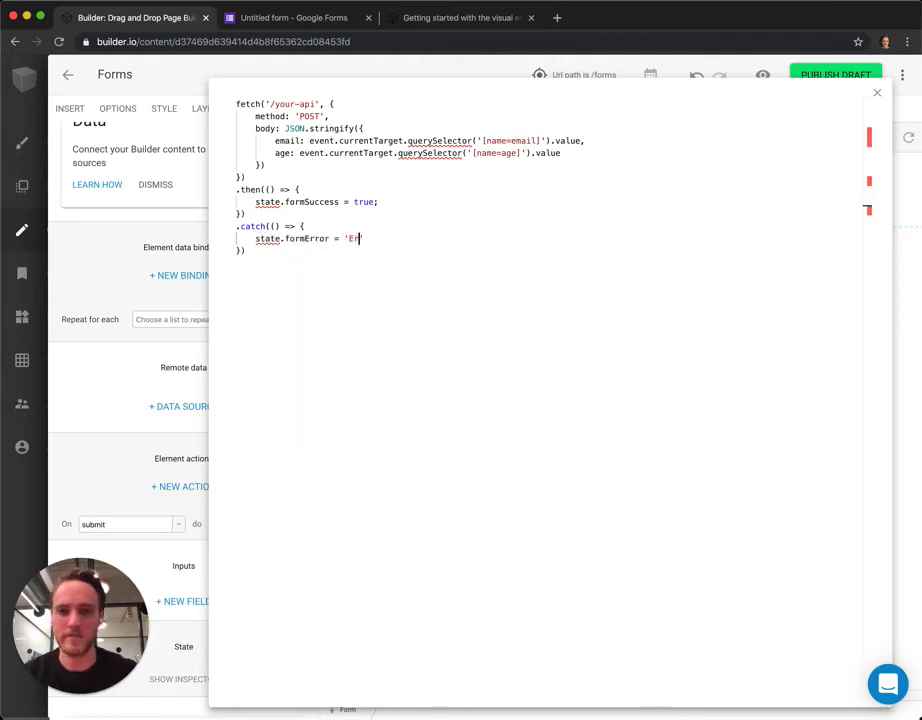
{"action": "type", "text": "rored"}
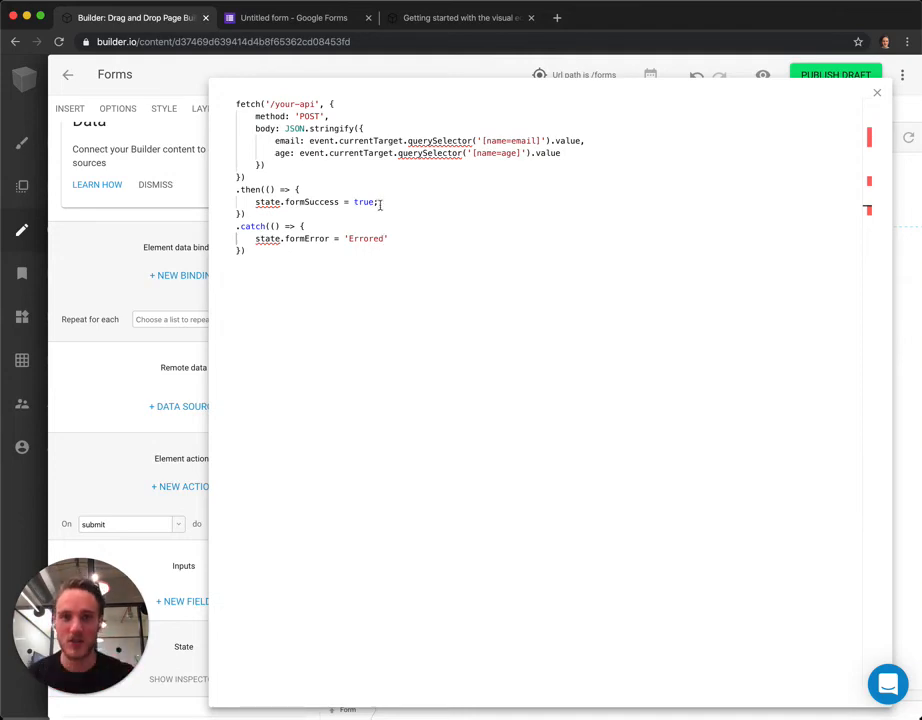
{"action": "left_click", "coordinate": [677, 137]}
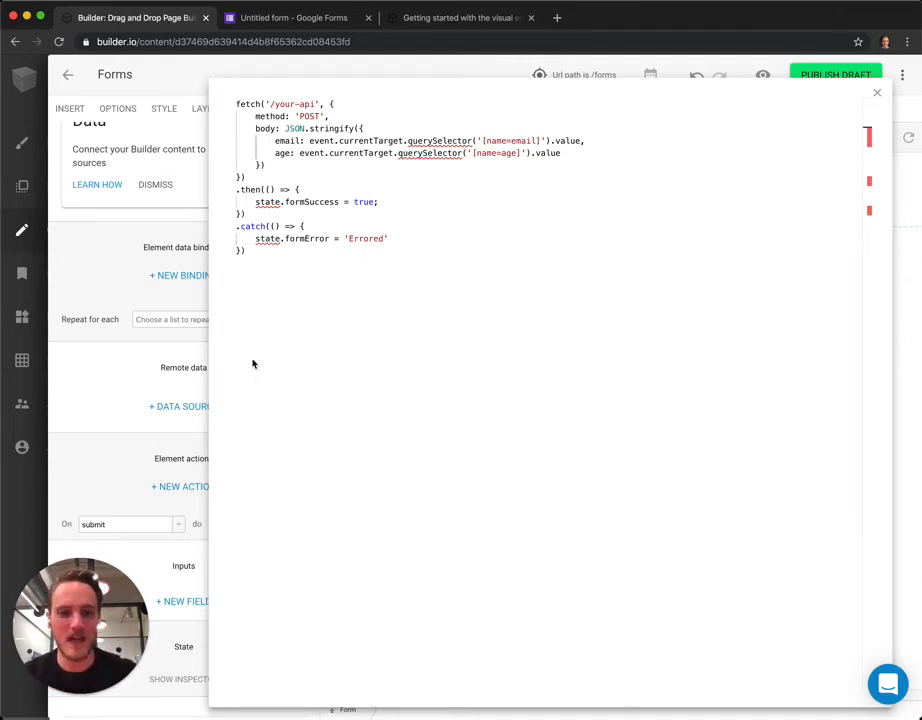
Step: Switch to the Builder docs and view the guides on using React components, connecting custom data, state and actions, and Symbols
{"action": "key", "text": "ctrl+Tab"}
{"action": "key", "text": "ctrl+Tab"}
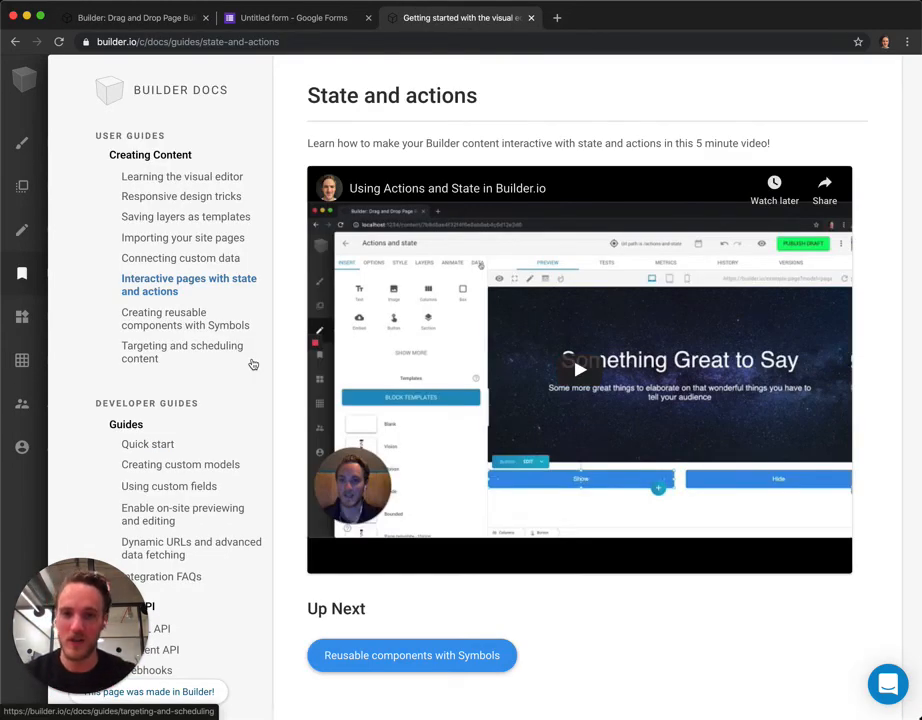
{"action": "scroll", "coordinate": [210, 395], "scroll_direction": "down", "scroll_amount": 7}
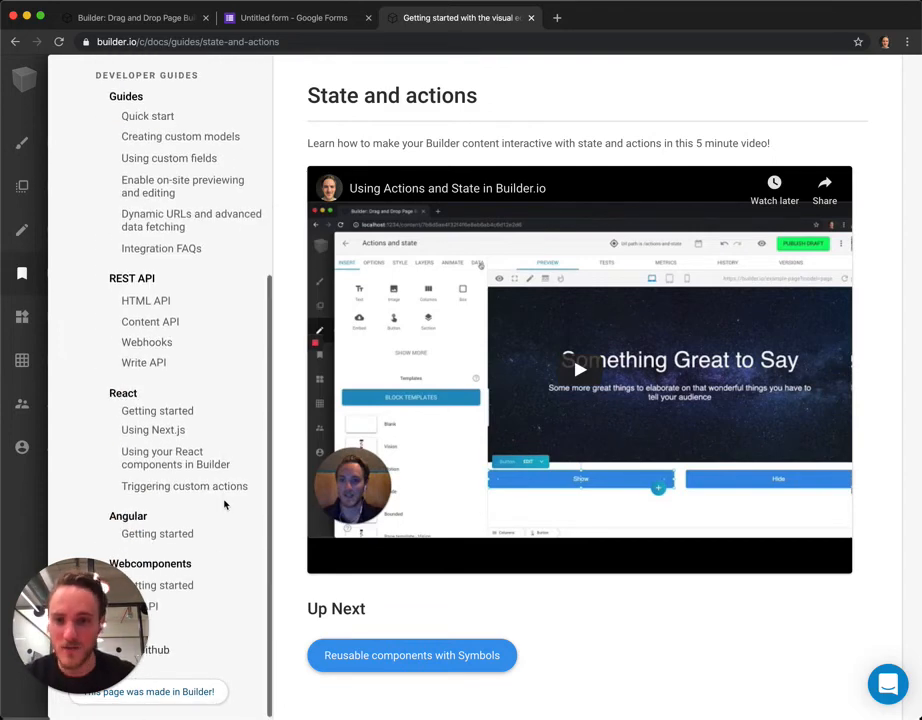
{"action": "left_click", "coordinate": [165, 464]}
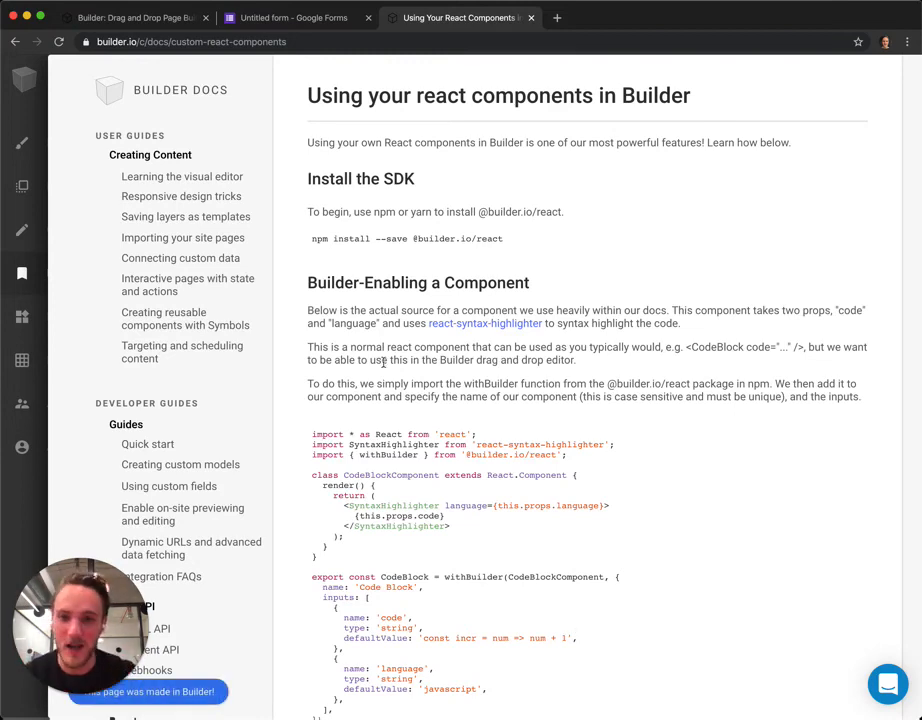
{"action": "left_click", "coordinate": [178, 262]}
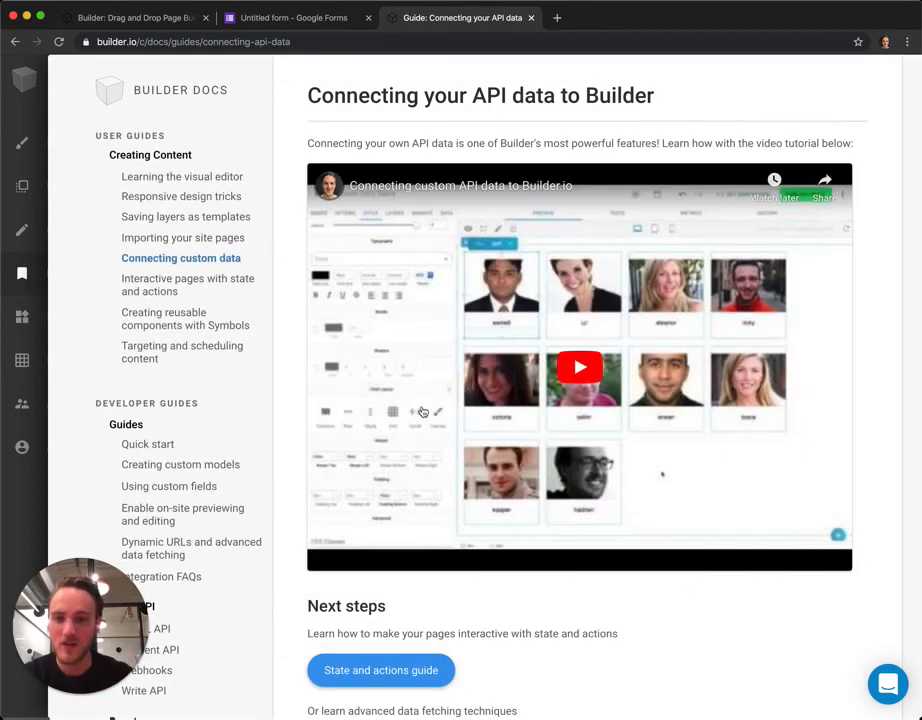
{"action": "left_click", "coordinate": [165, 290]}
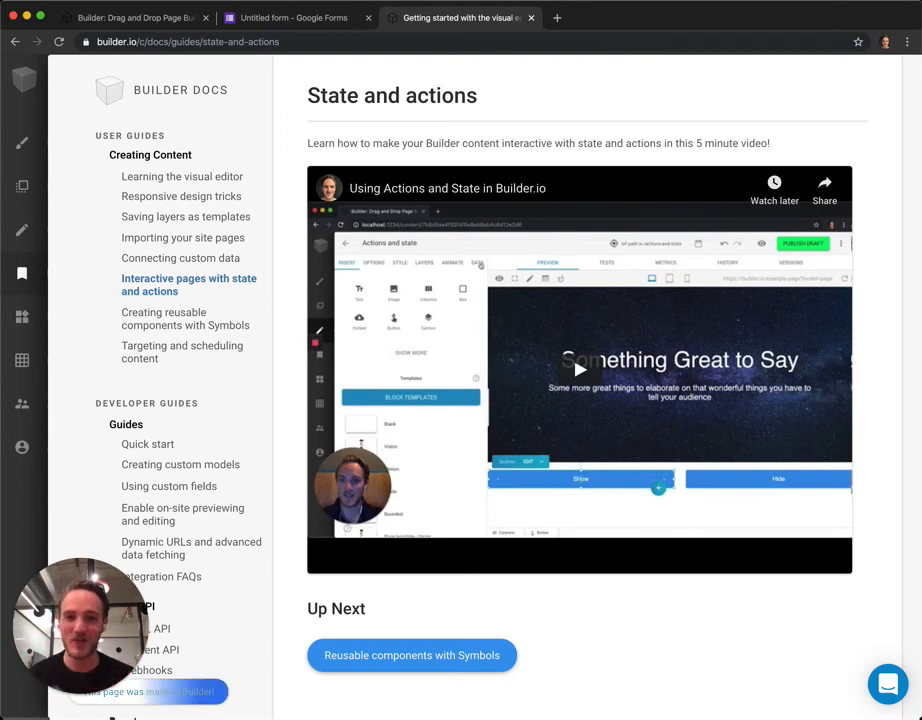
{"action": "left_click", "coordinate": [199, 325]}
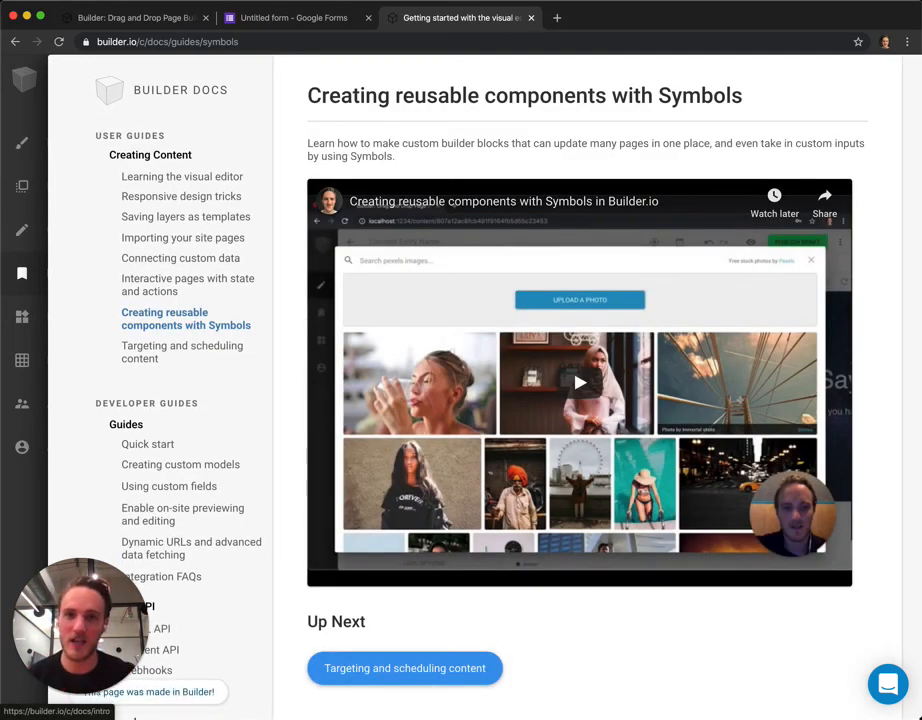
Step: Return to the Forms page, close the action code editor and save the form as a template named "Our great form"
{"action": "left_click", "coordinate": [125, 18]}
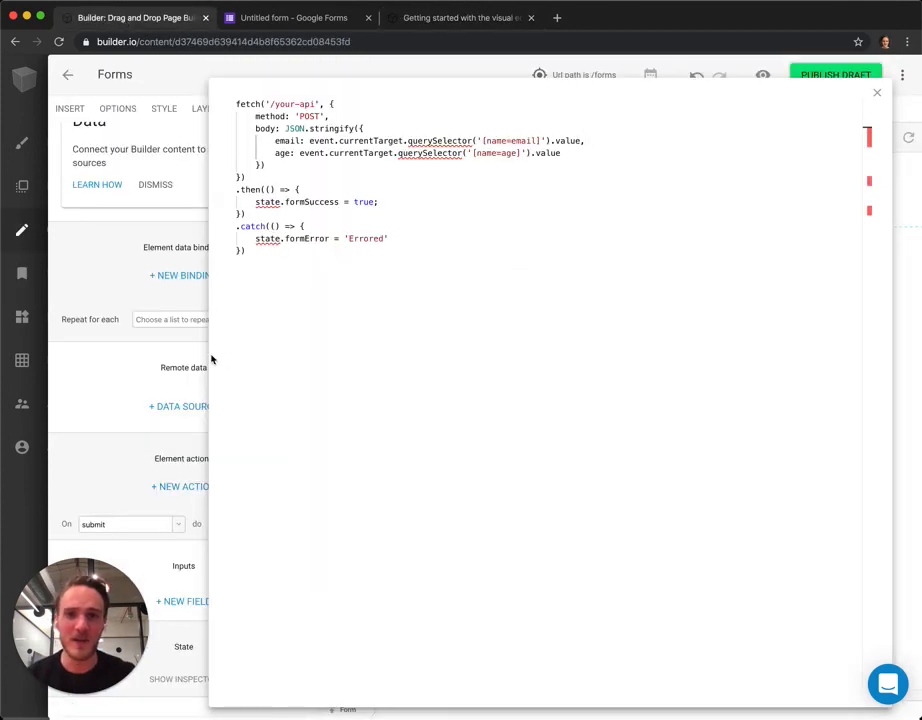
{"action": "left_click", "coordinate": [116, 360]}
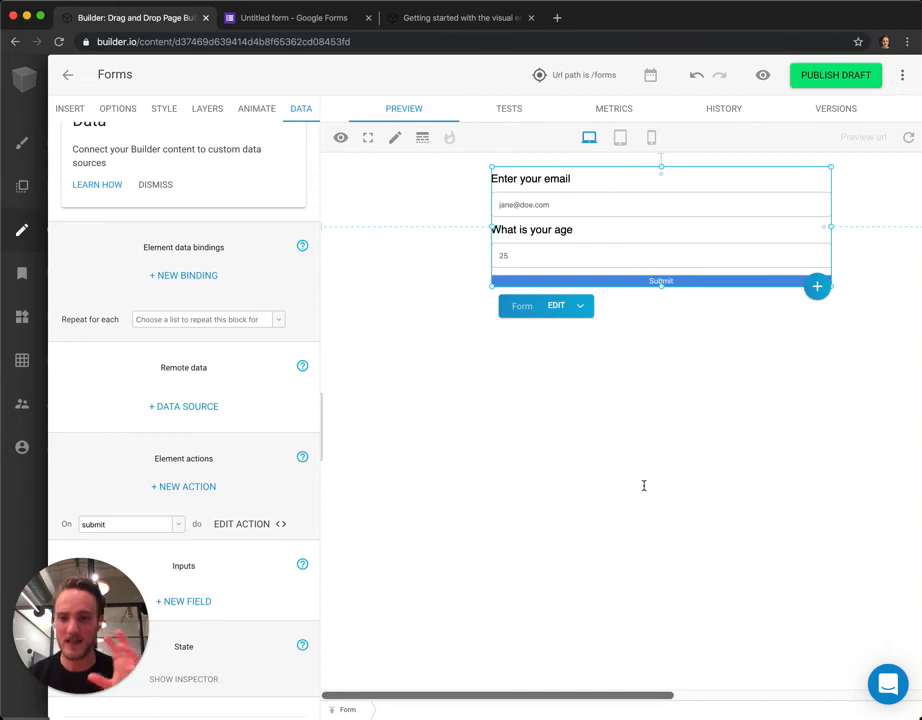
{"action": "left_click", "coordinate": [580, 307]}
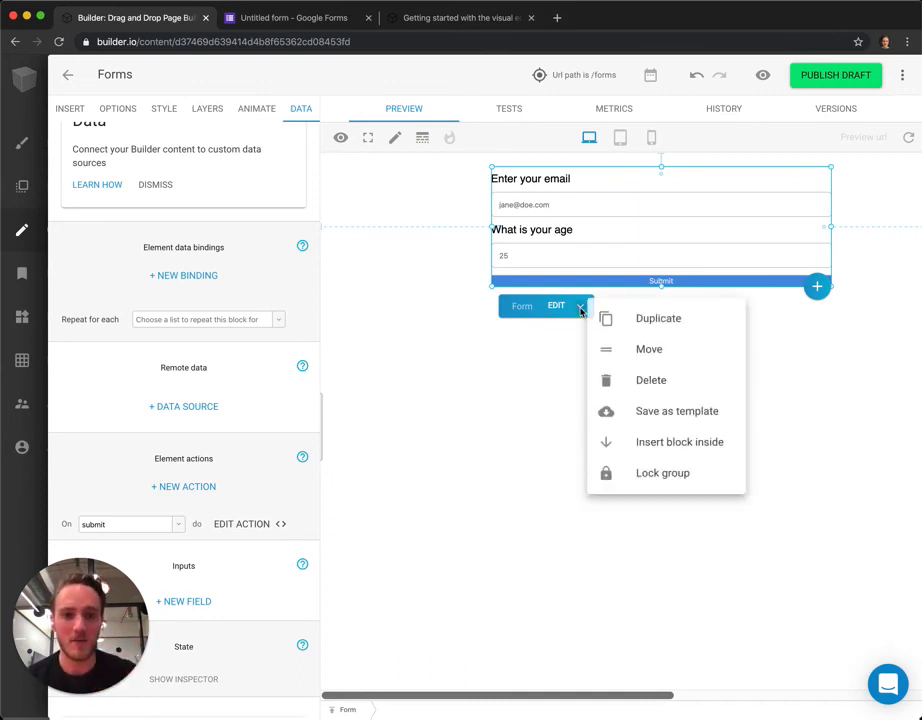
{"action": "left_click", "coordinate": [661, 412]}
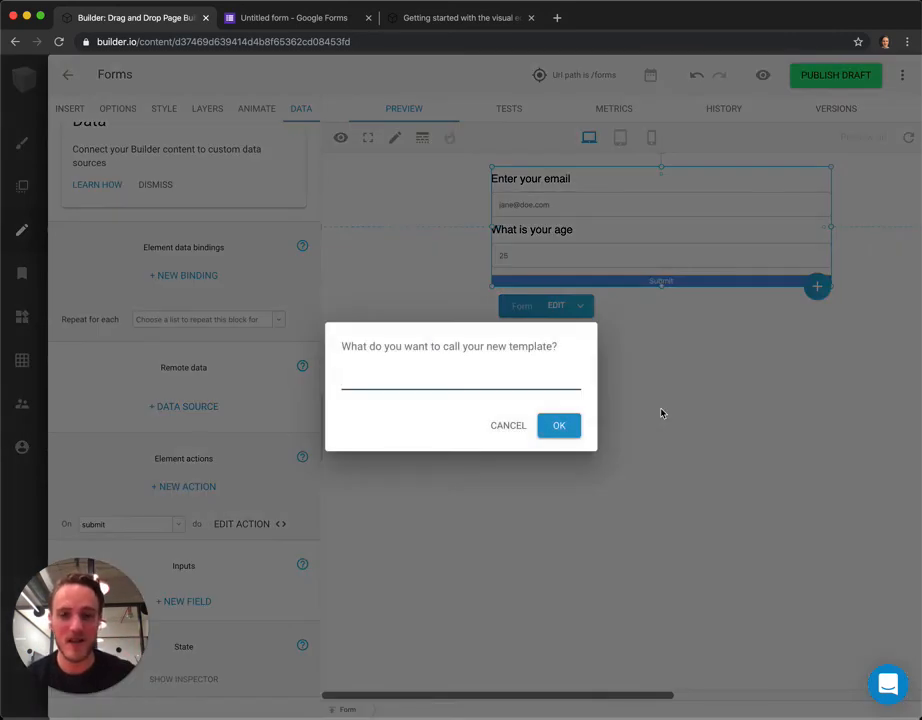
{"action": "type", "text": "Our great form"}
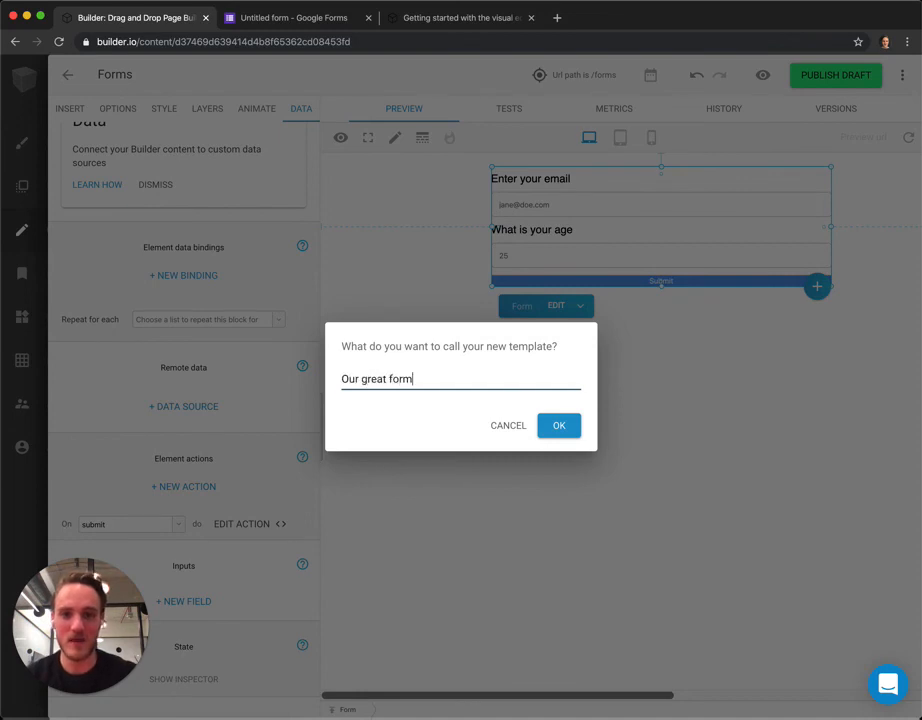
{"action": "key", "text": "Return"}
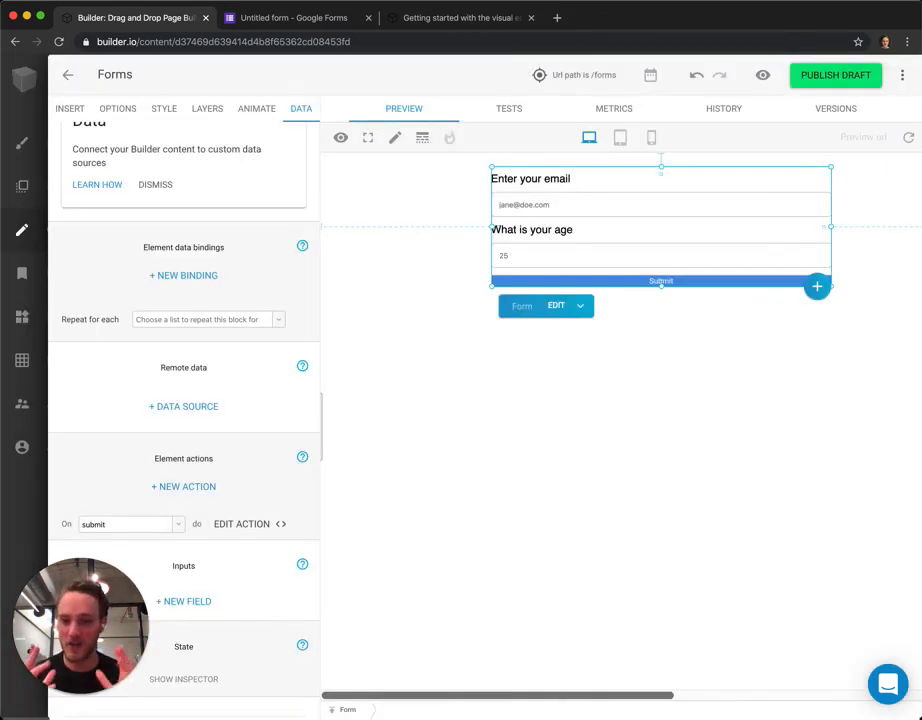
{"action": "left_click", "coordinate": [755, 317]}
{"action": "left_click", "coordinate": [641, 289]}
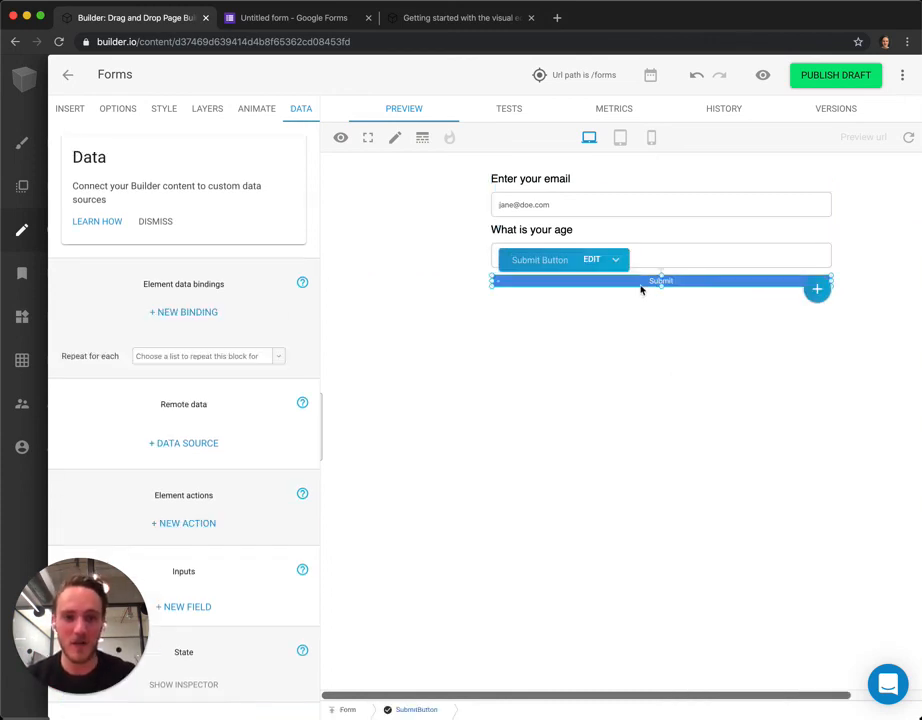
{"action": "left_click", "coordinate": [731, 434]}
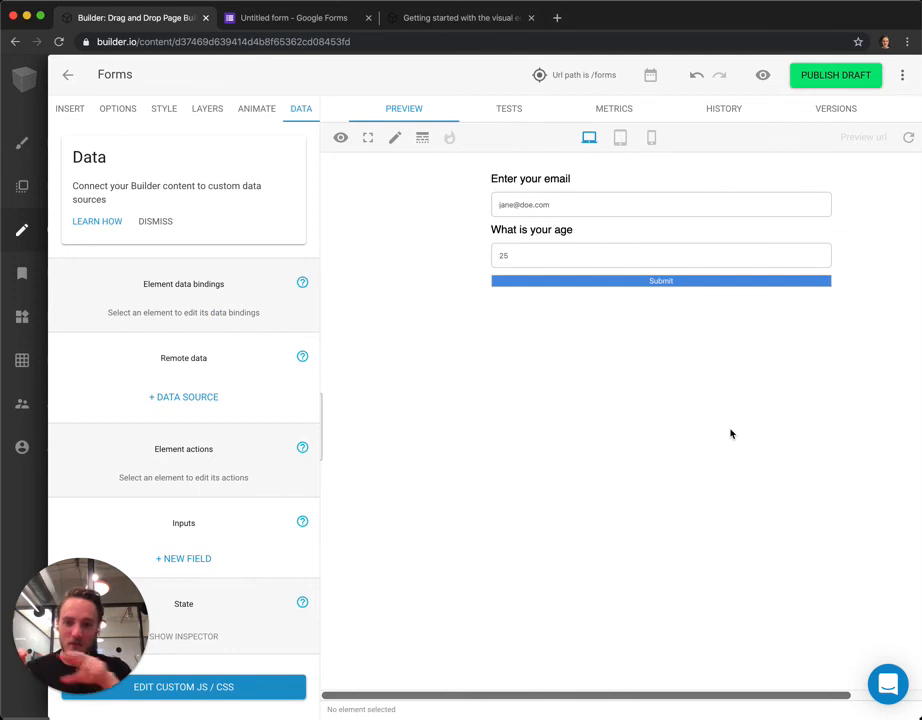
Step: Set the Submit button's padding to 11px top, 17px left, 12px bottom and 17px right
{"action": "left_click", "coordinate": [505, 282]}
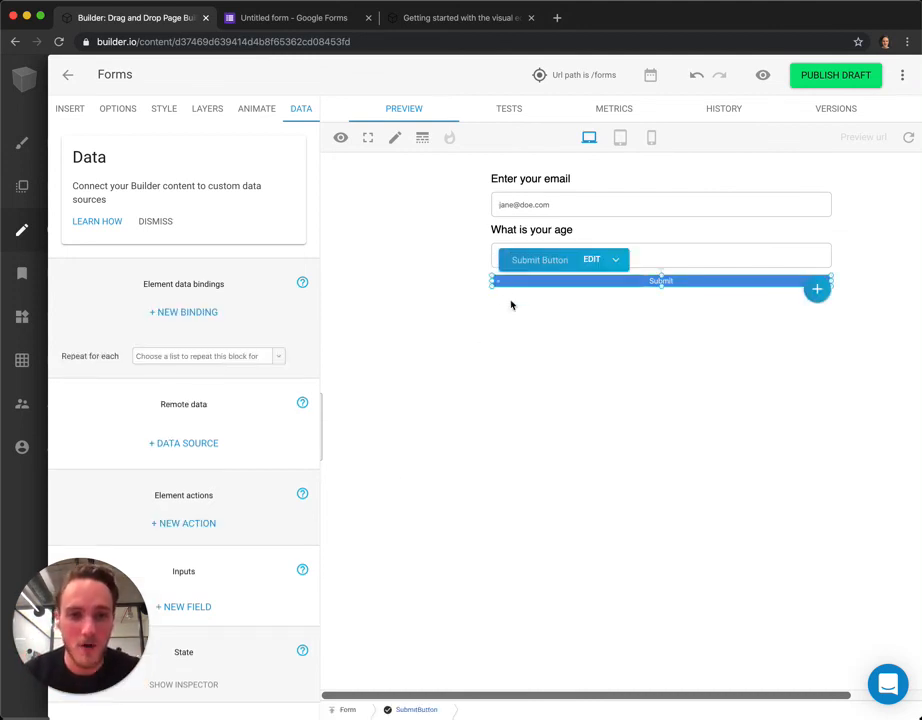
{"action": "scroll", "coordinate": [184, 565], "scroll_direction": "down", "scroll_amount": 1}
{"action": "left_click", "coordinate": [164, 108]}
{"action": "scroll", "coordinate": [226, 411], "scroll_direction": "down", "scroll_amount": 10}
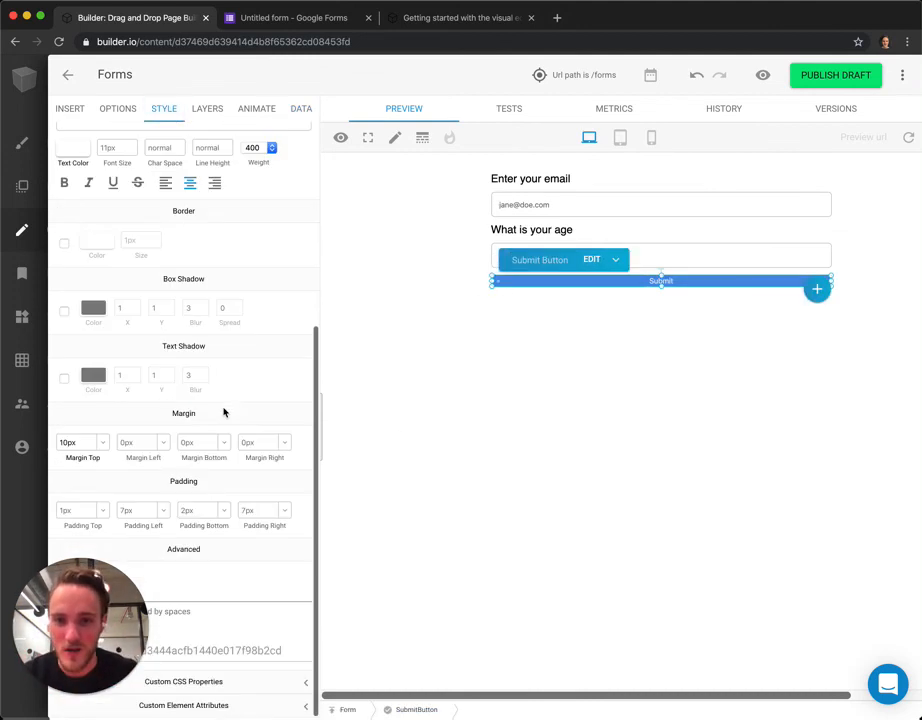
{"action": "left_click", "coordinate": [84, 510]}
{"action": "type", "text": "1"}
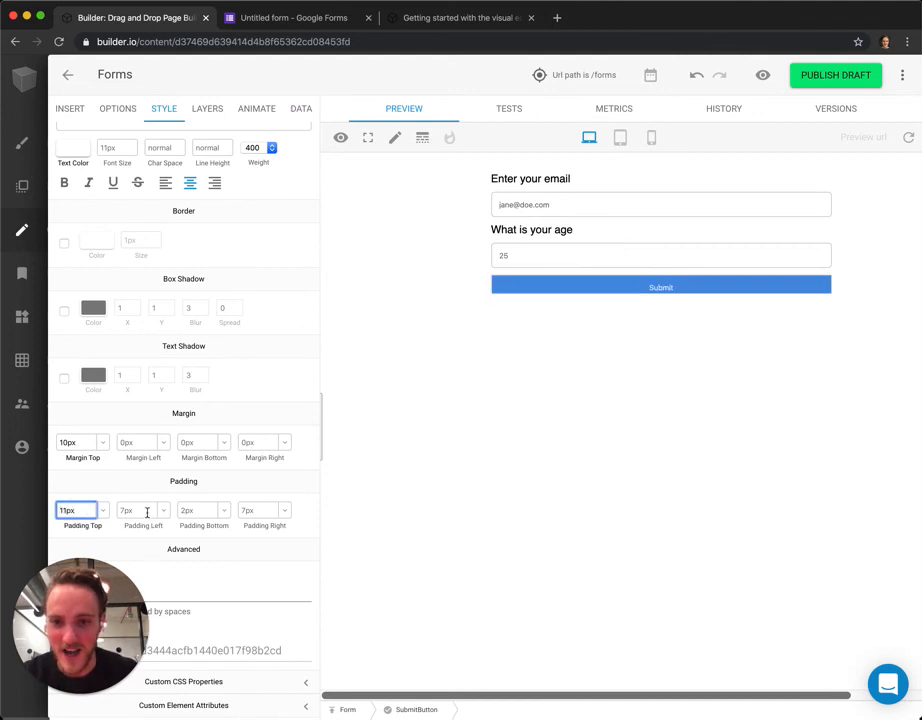
{"action": "left_click", "coordinate": [137, 510]}
{"action": "type", "text": "17"}
{"action": "left_click", "coordinate": [185, 511]}
{"action": "type", "text": "1"}
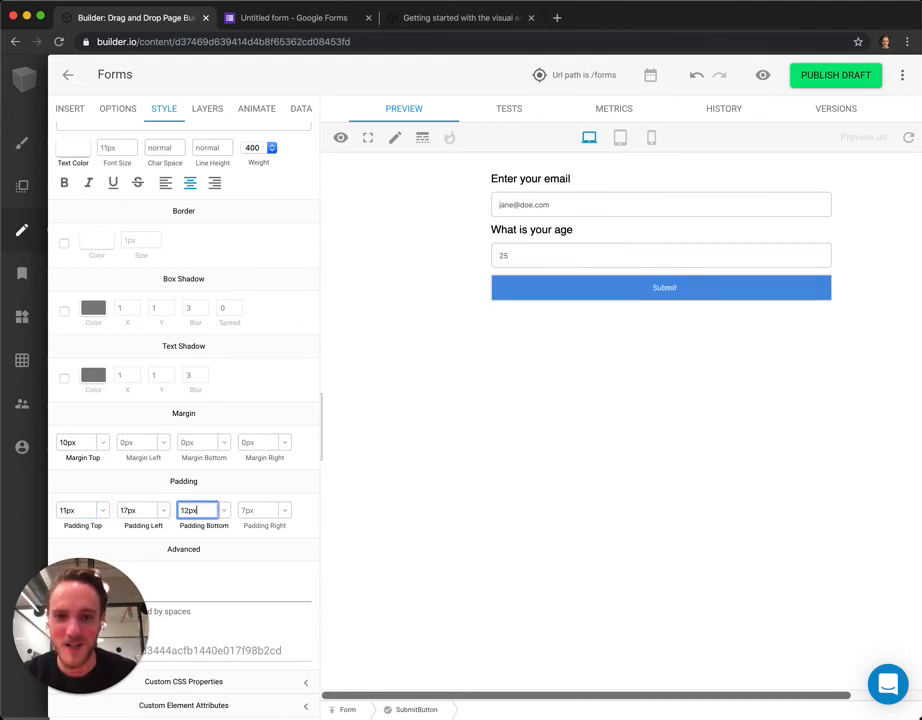
{"action": "left_click", "coordinate": [250, 511]}
{"action": "type", "text": "17"}
Step: Set the Submit button's font size to 21px and make its text bold
{"action": "scroll", "coordinate": [158, 410], "scroll_direction": "up", "scroll_amount": 6}
{"action": "left_click", "coordinate": [117, 455]}
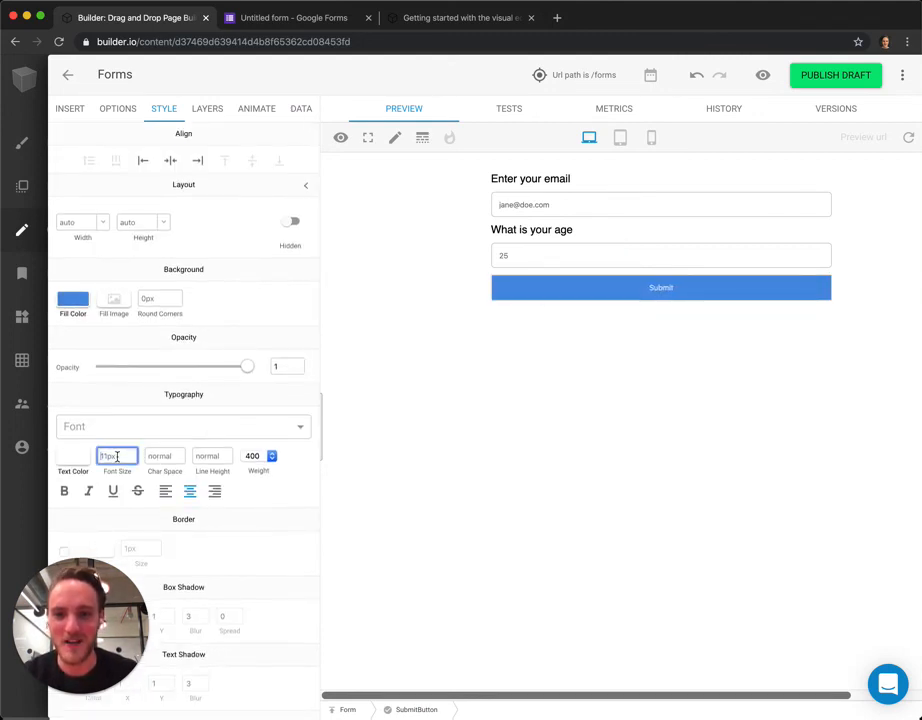
{"action": "type", "text": "21"}
{"action": "left_click", "coordinate": [64, 490]}
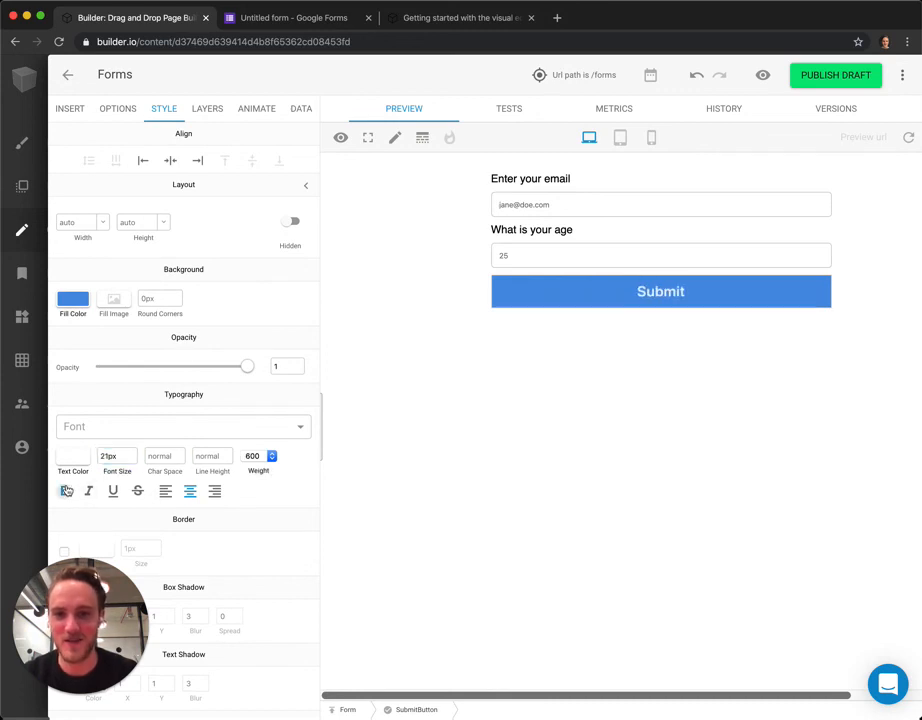
Step: Set the Submit button's round corners to 4 and deselect the button
{"action": "left_click", "coordinate": [165, 298]}
{"action": "type", "text": "4"}
{"action": "left_click", "coordinate": [658, 492]}
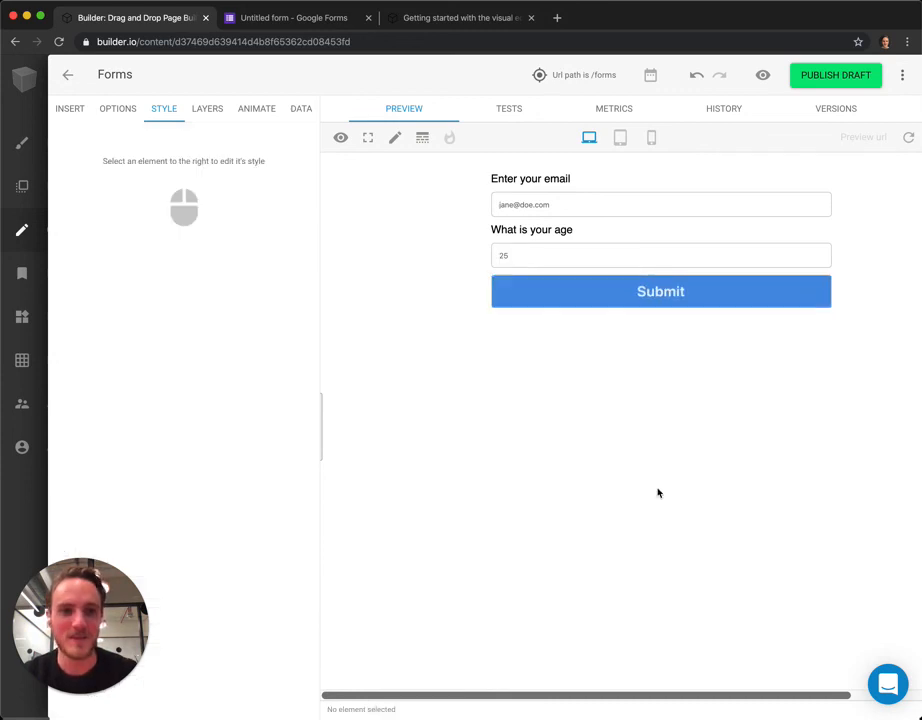